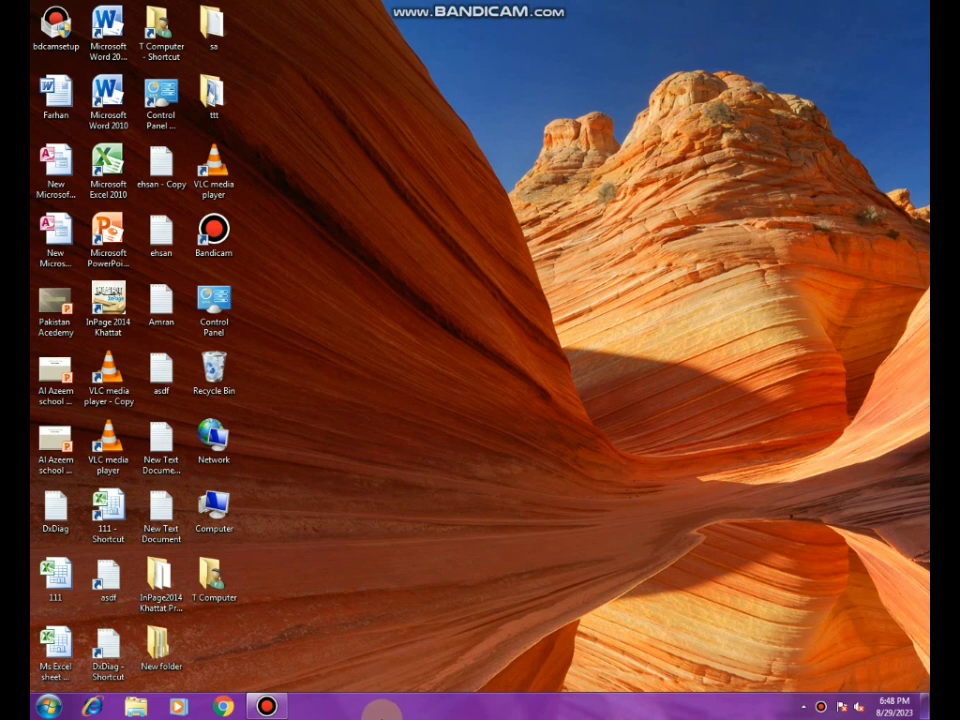
Open the Taskbar and Start Menu Properties and place the dialog clear of the desktop icons
right_click(368, 709)
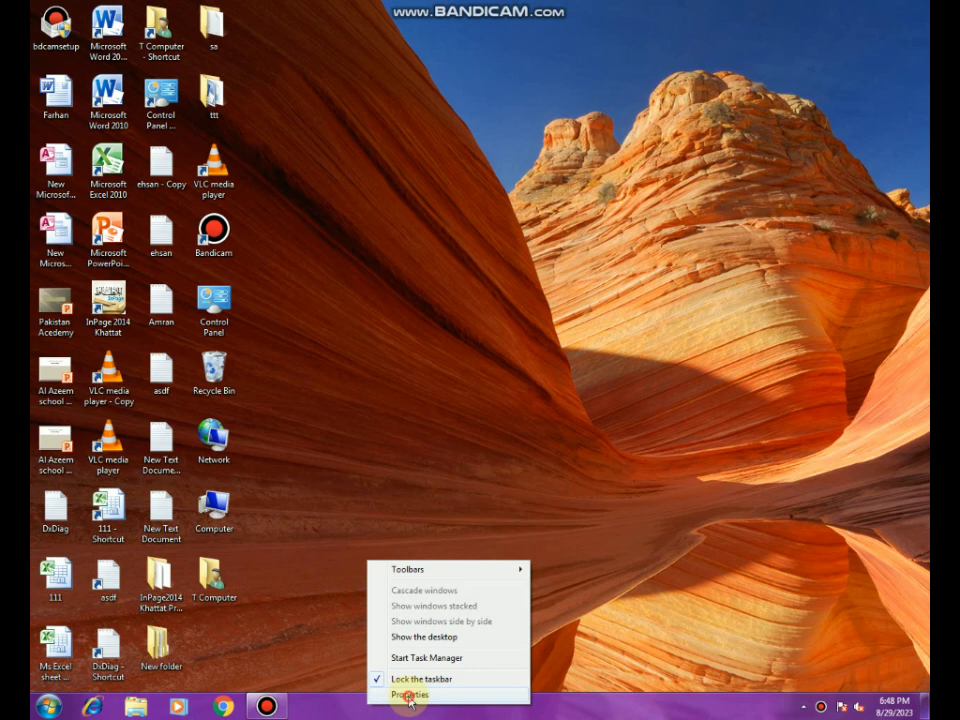
click(409, 695)
drag(249, 382, 472, 335)
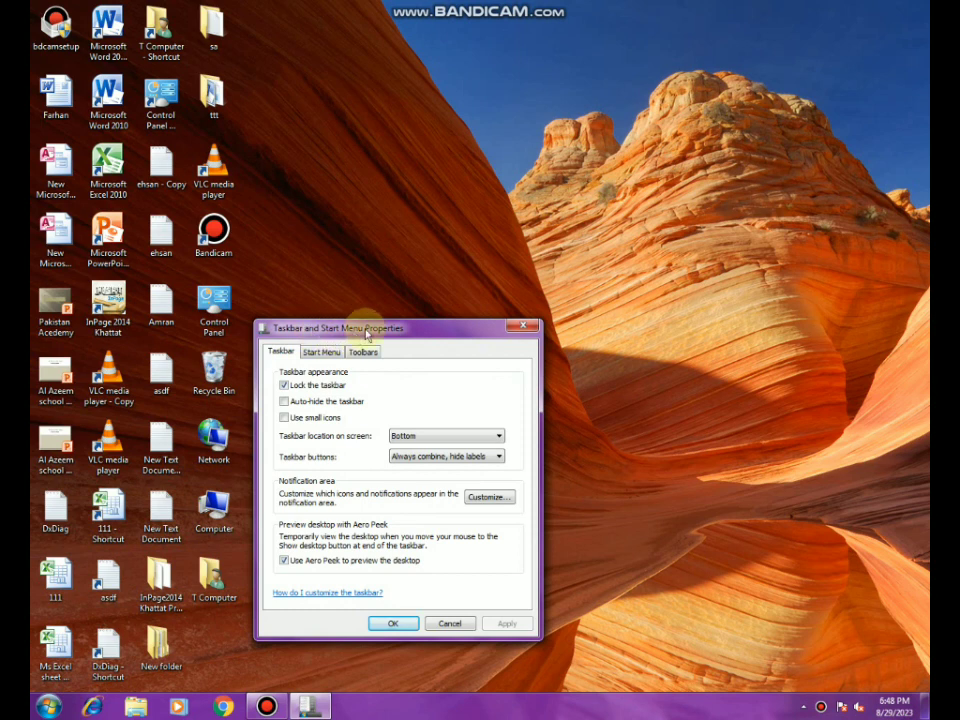
drag(424, 333, 440, 317)
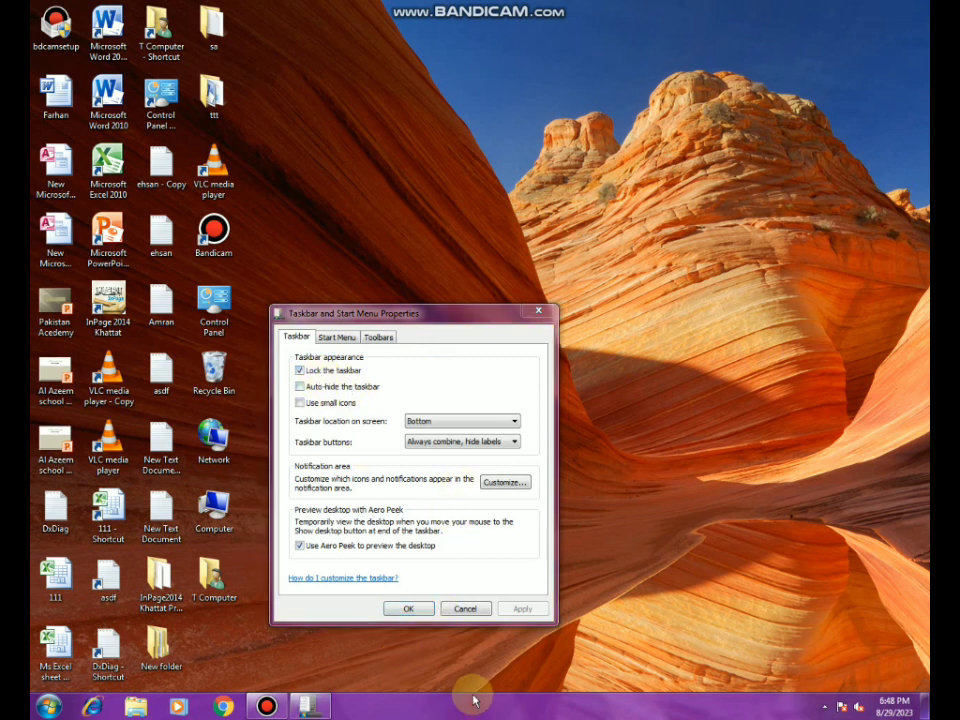
Unlock the taskbar and apply the change, and lock and apply it again after trying to resize the taskbar
click(300, 375)
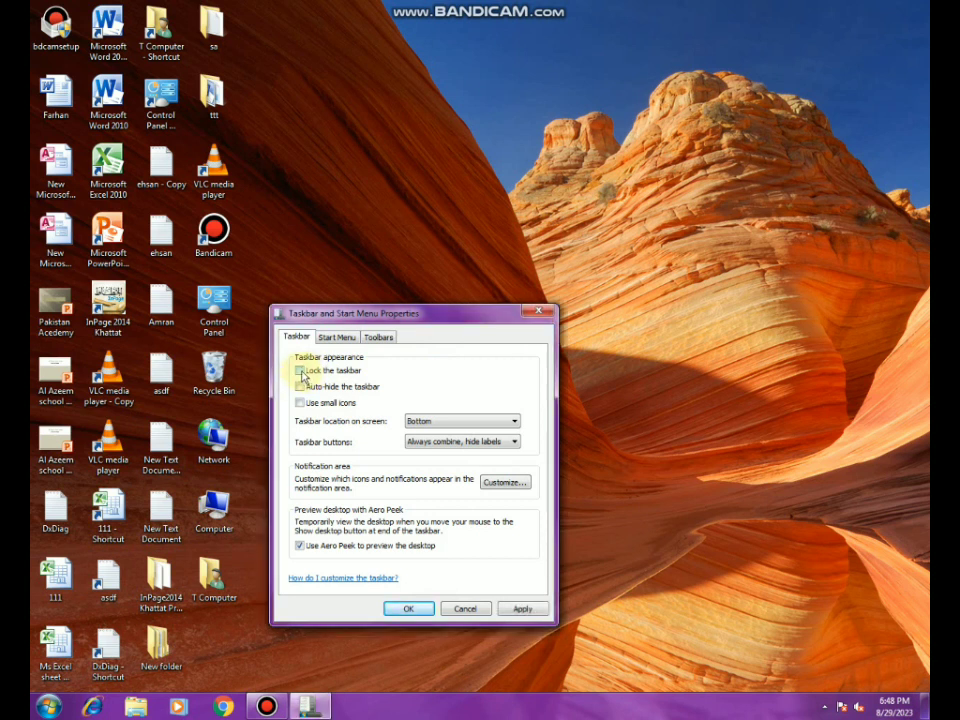
click(521, 609)
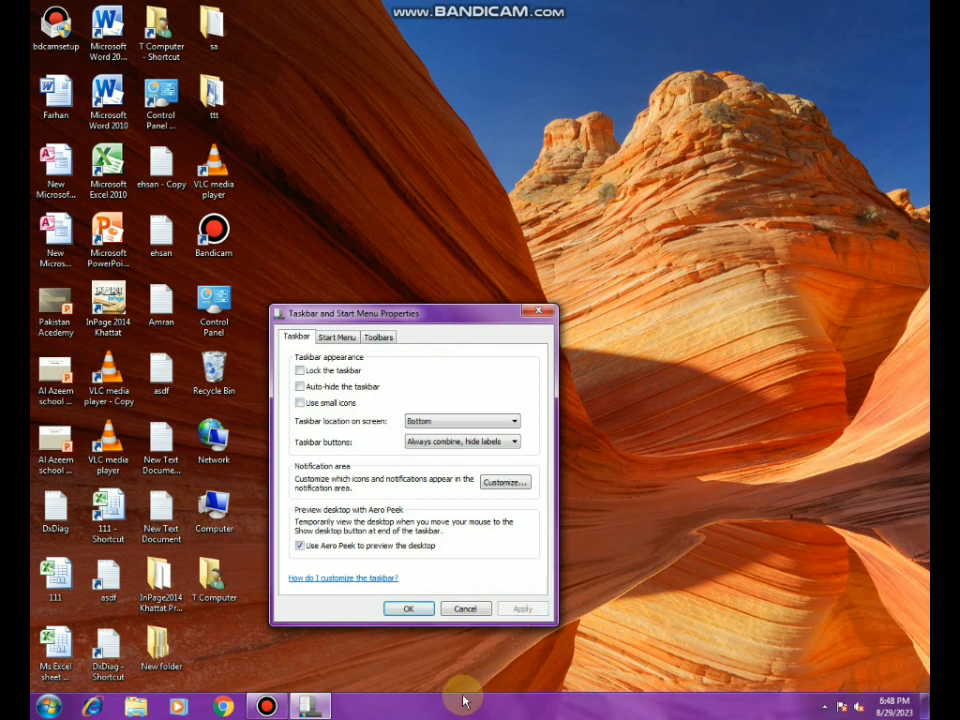
mouse_move(467, 691)
mouse_down()
mouse_move(476, 652)
mouse_move(471, 681)
mouse_up()
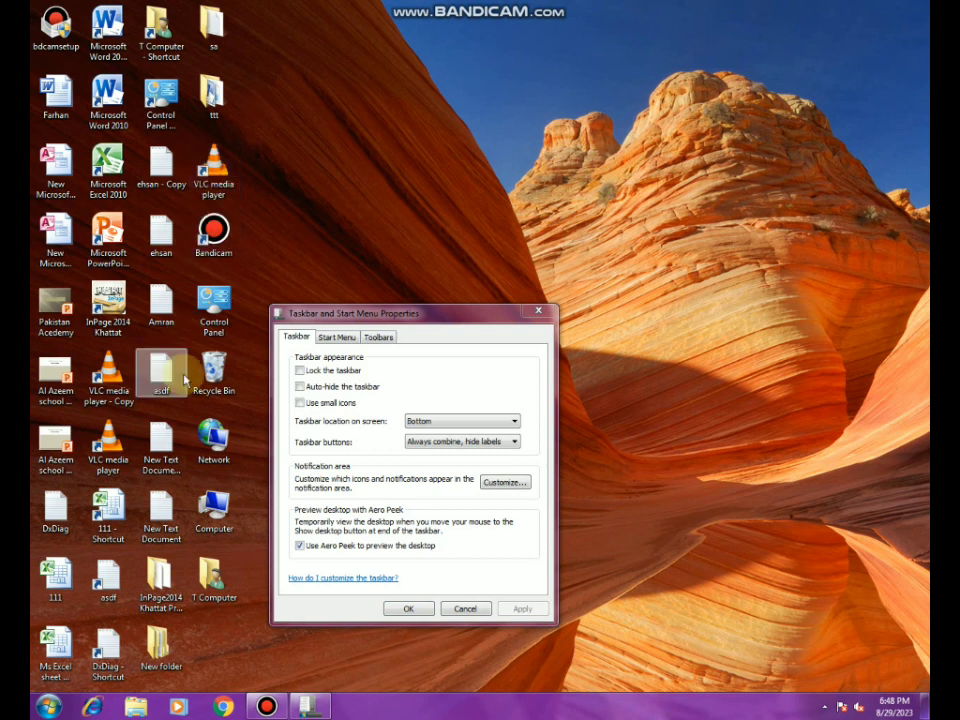
click(299, 371)
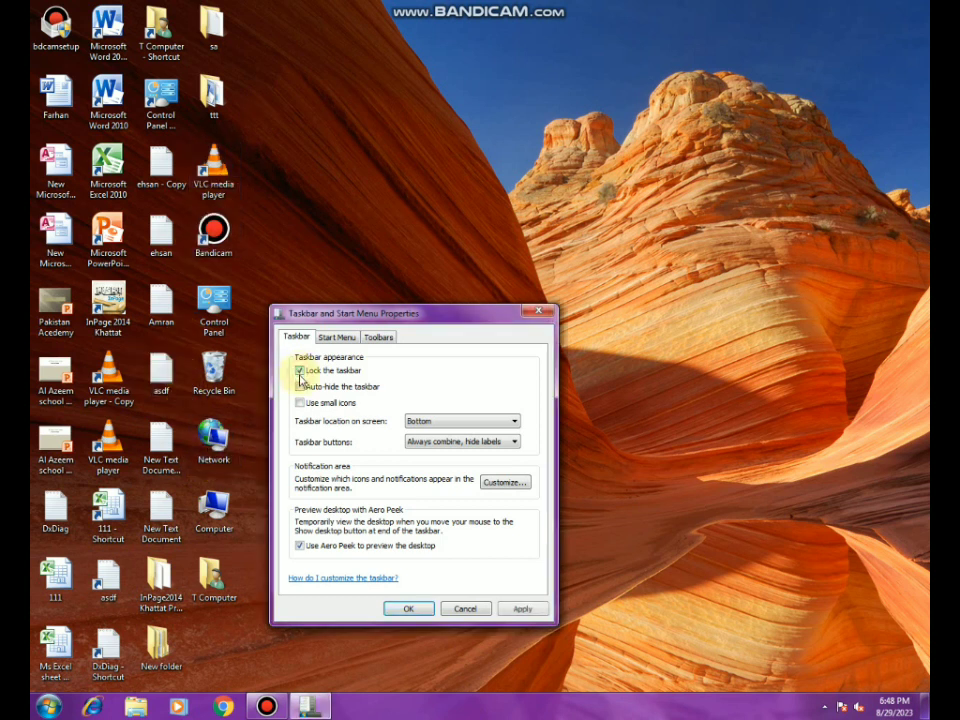
click(522, 609)
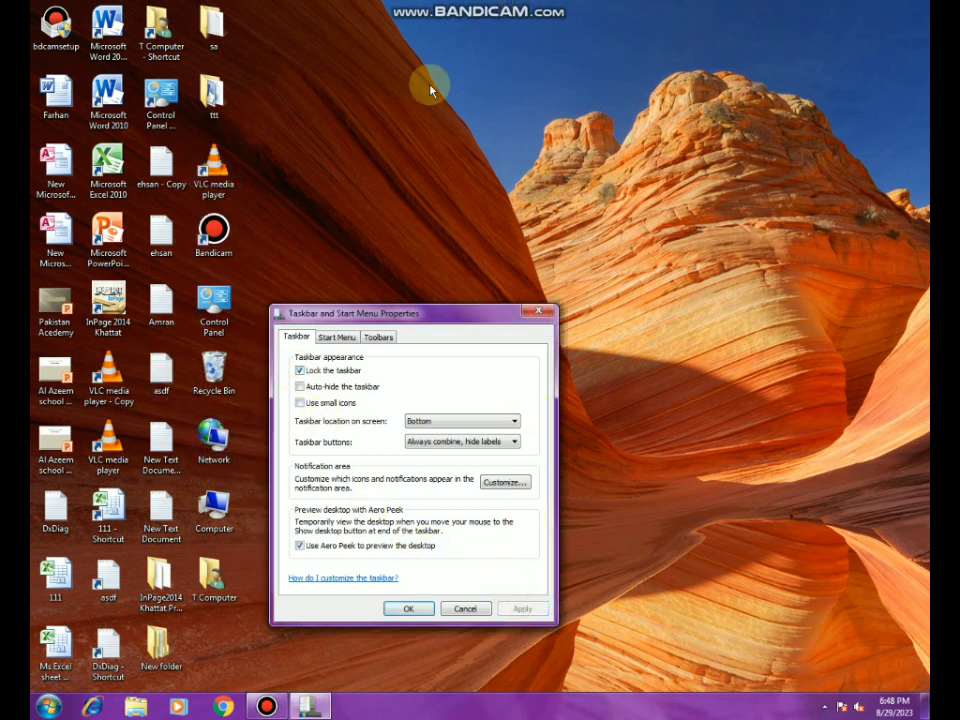
Apply auto-hide to the taskbar, and turn auto-hide back off and apply that
drag(435, 316, 439, 237)
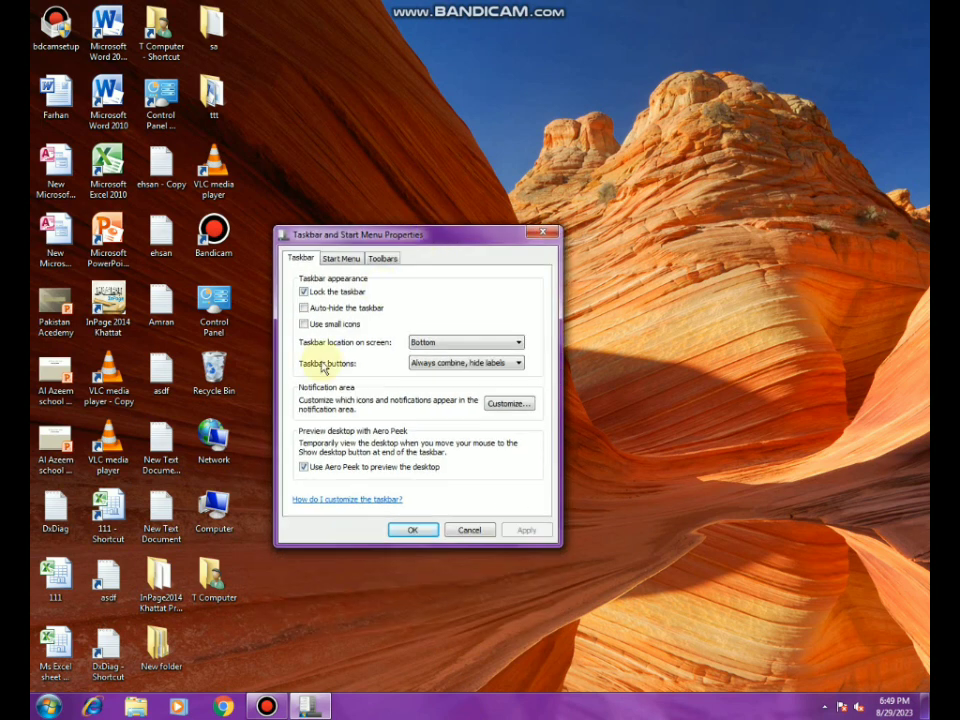
click(304, 309)
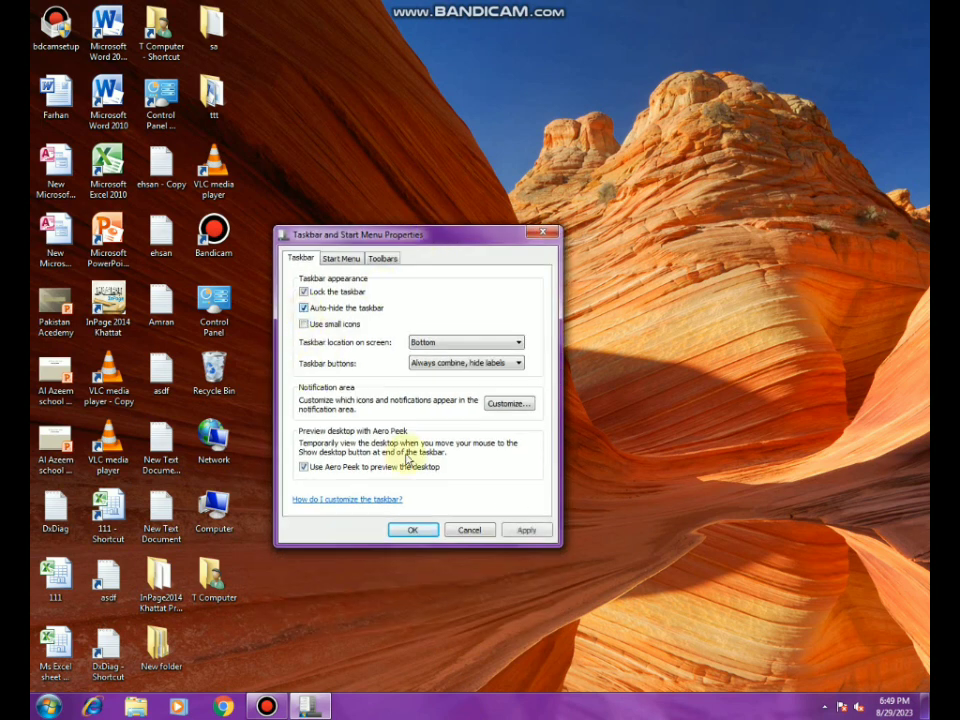
click(524, 530)
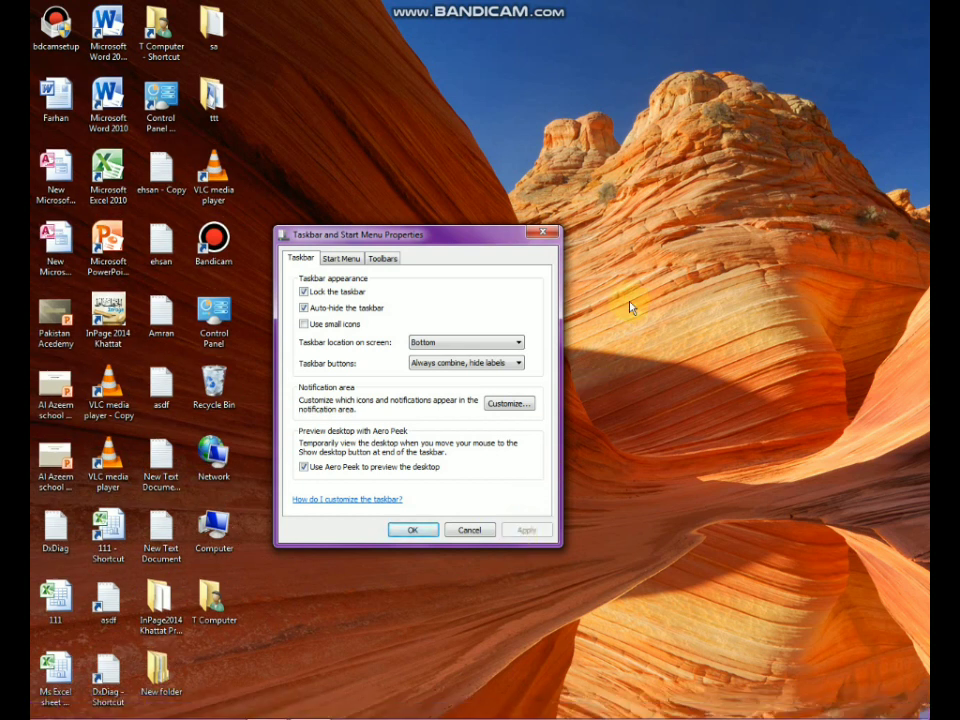
click(304, 308)
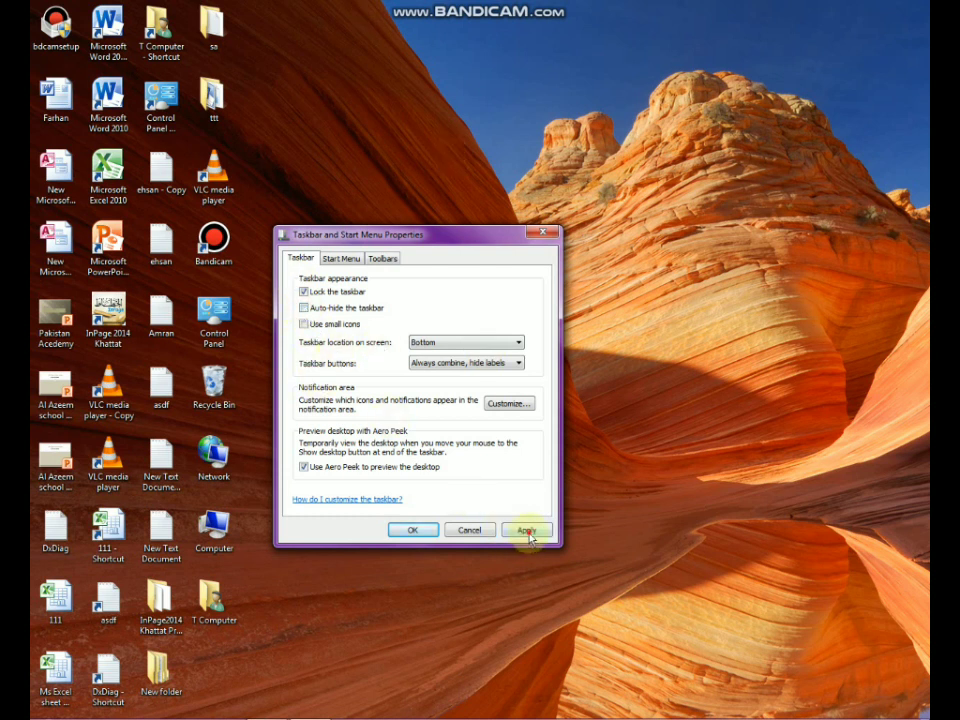
click(527, 531)
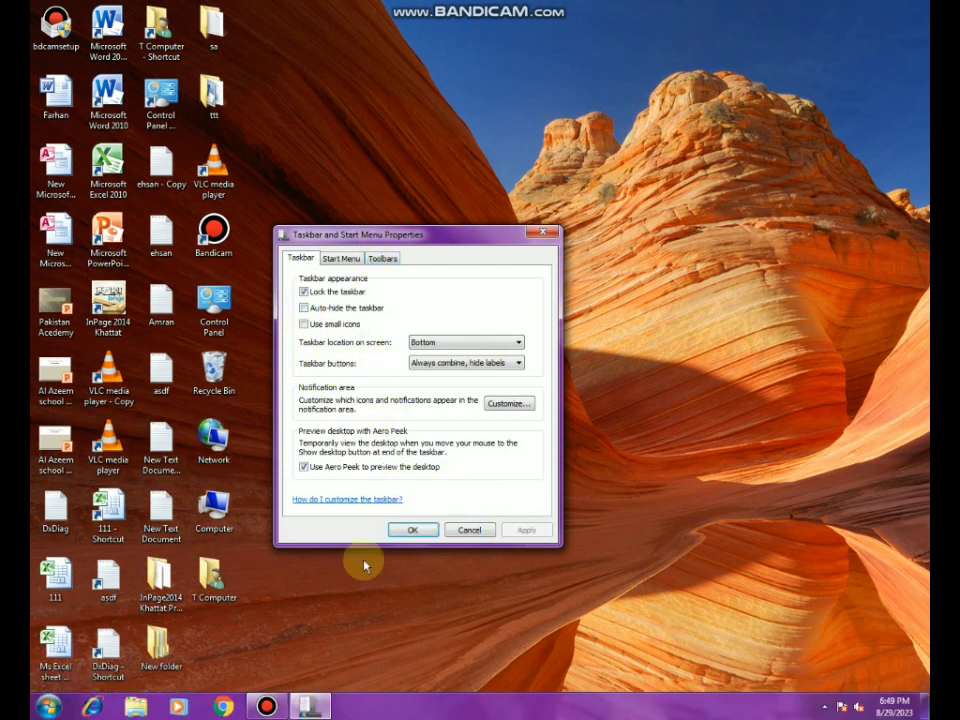
Apply small icons to the taskbar, and switch back to normal-size icons and apply that
drag(450, 236, 530, 224)
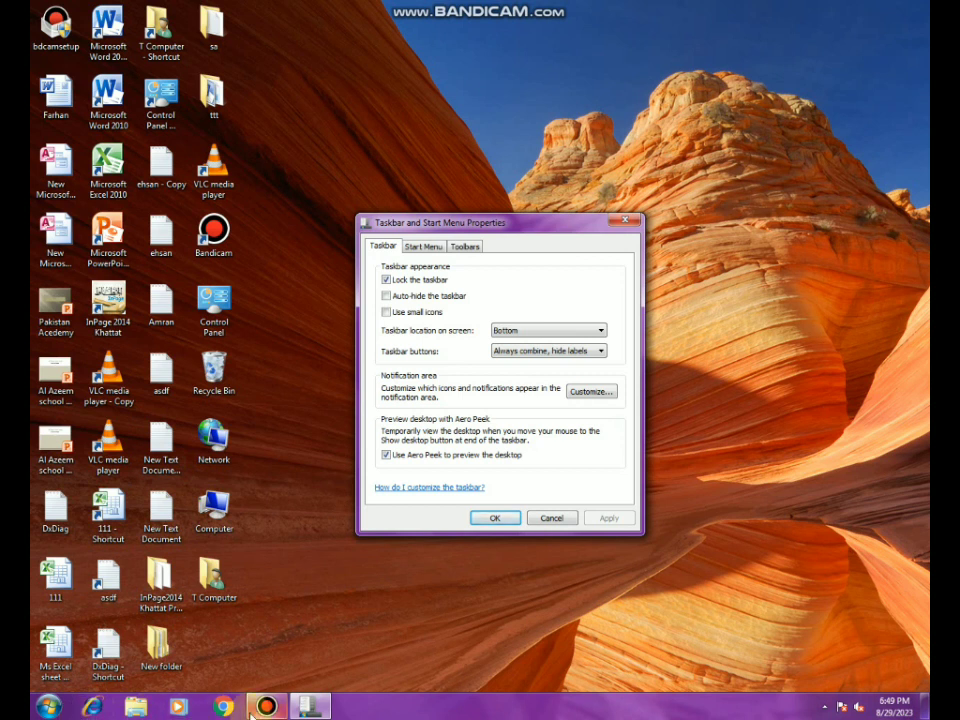
click(386, 312)
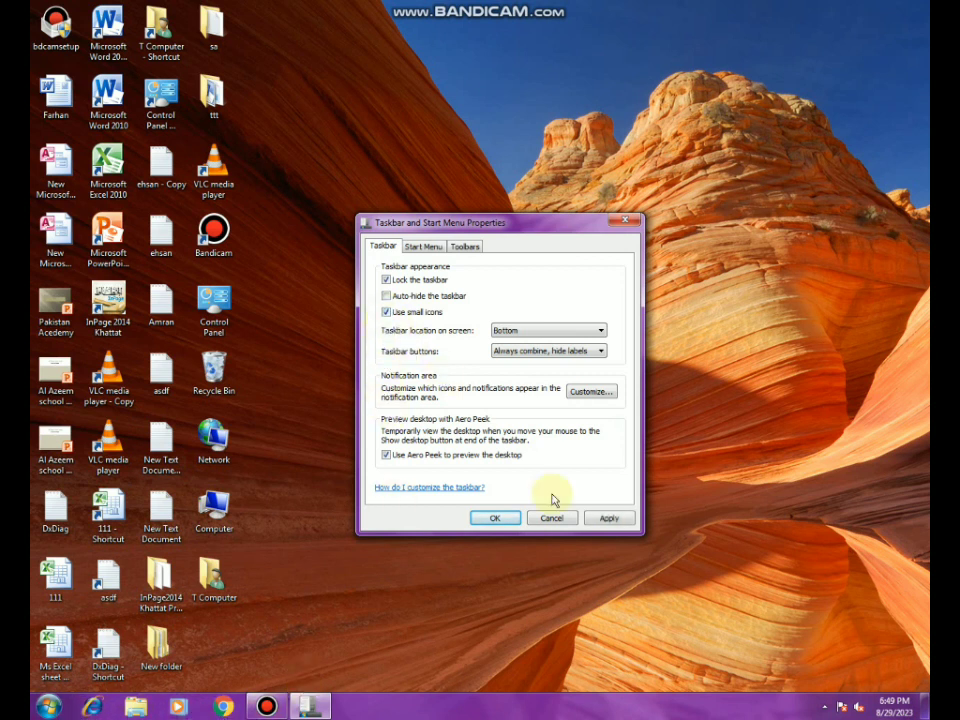
click(609, 518)
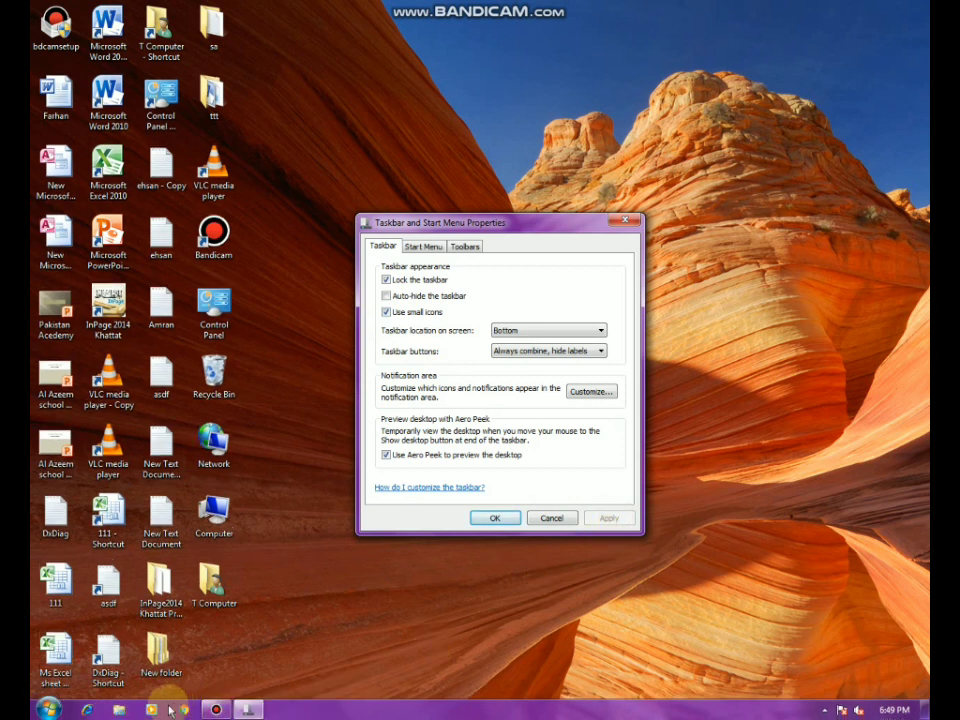
click(386, 312)
click(604, 518)
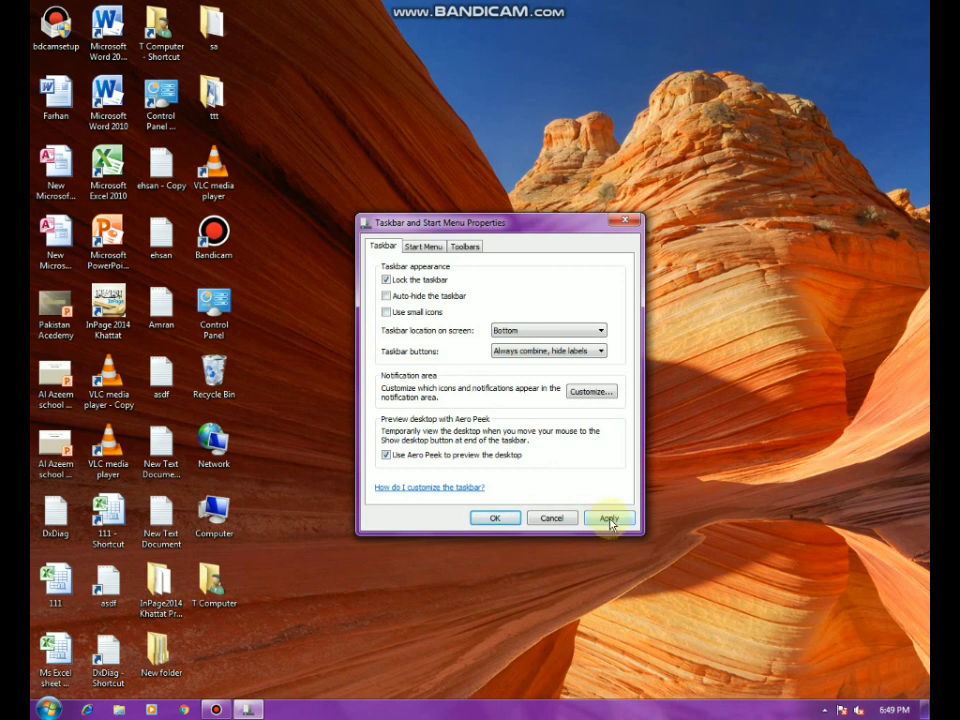
click(609, 518)
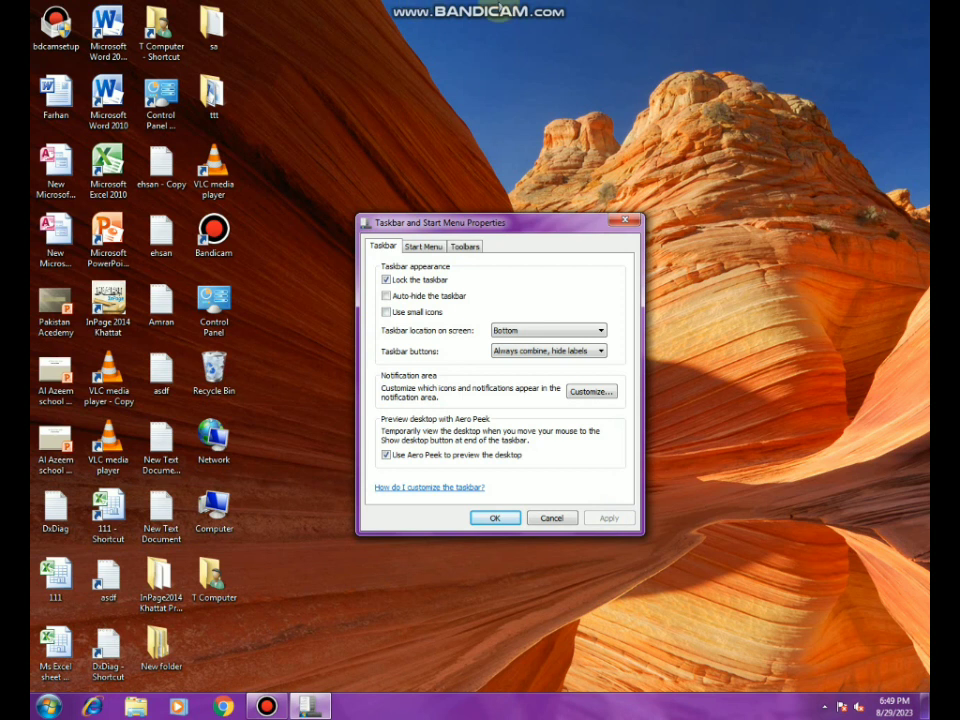
Set the taskbar location on screen to Top and apply the change
drag(525, 222, 491, 166)
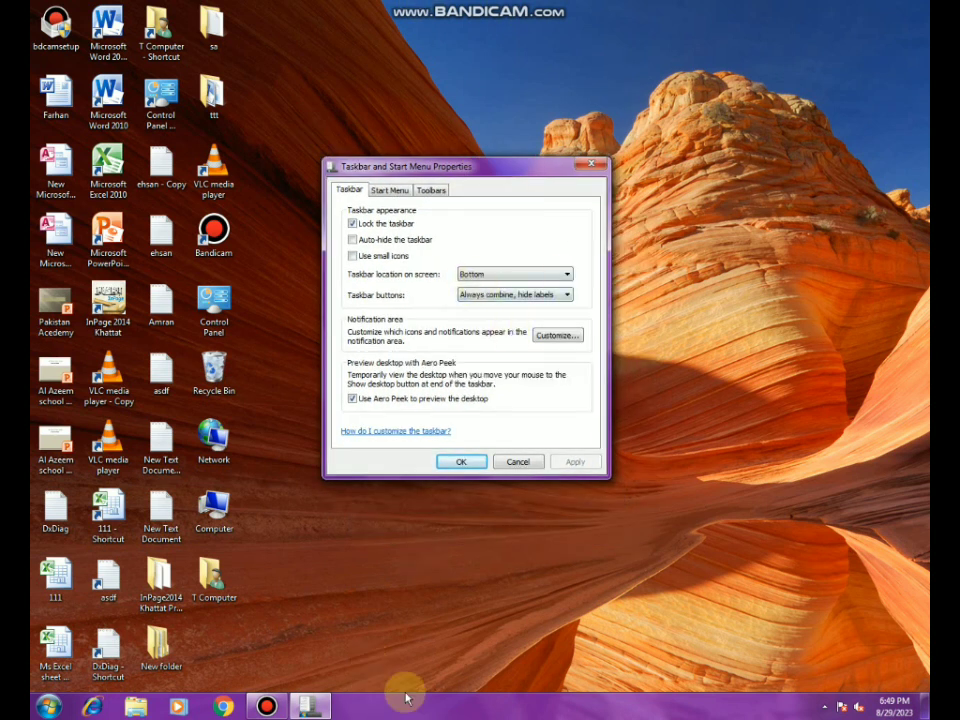
click(564, 279)
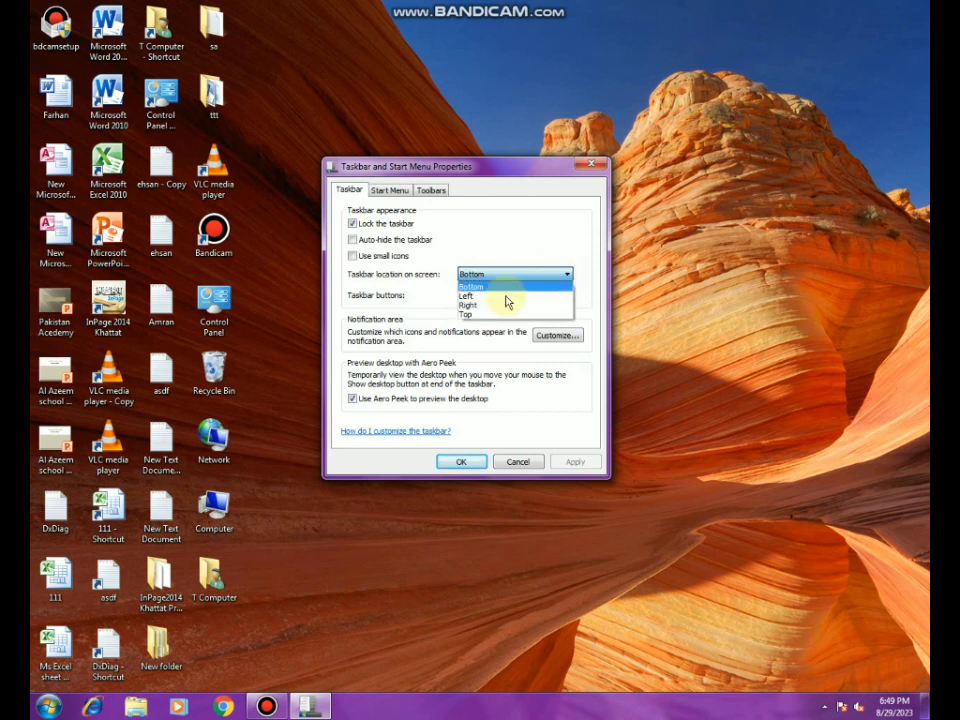
click(470, 315)
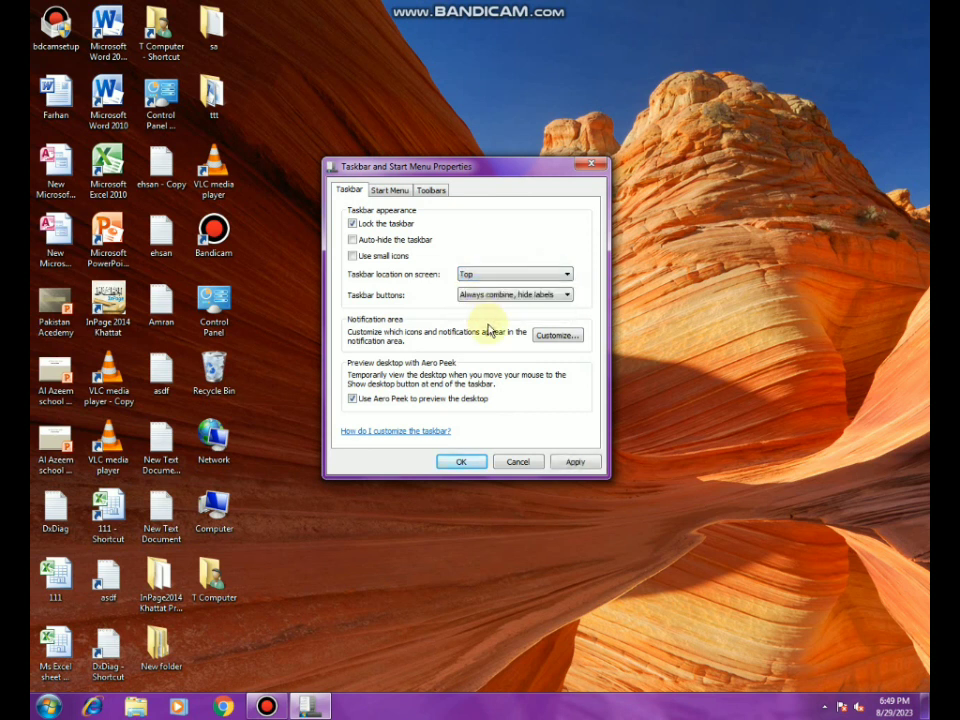
click(574, 461)
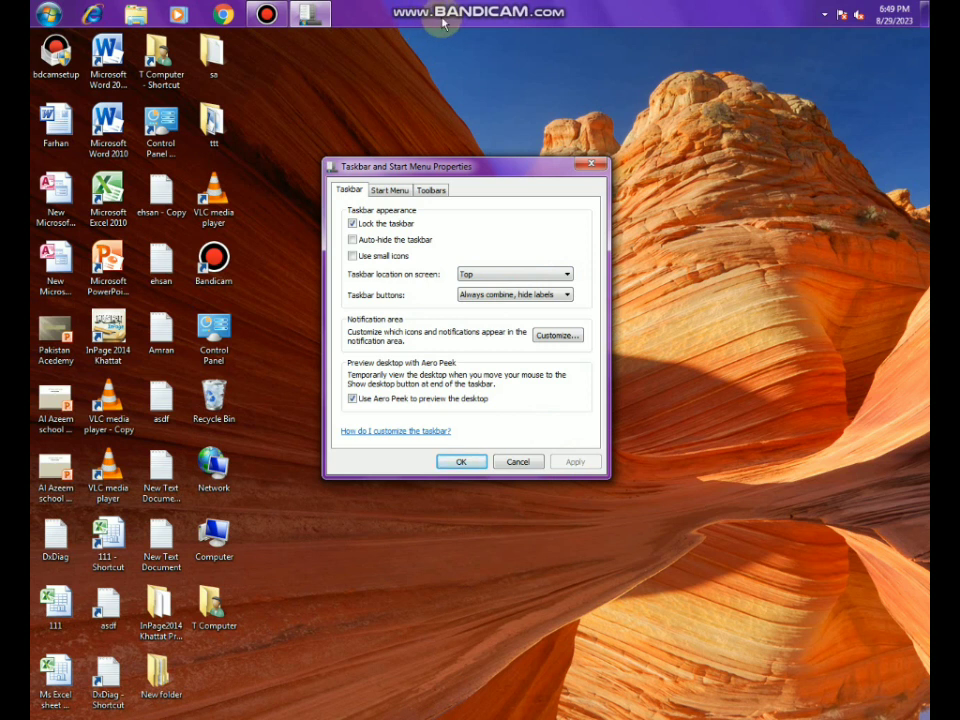
Set the taskbar location to Bottom and apply it, and choose Always combine, hide labels for the taskbar buttons
click(565, 296)
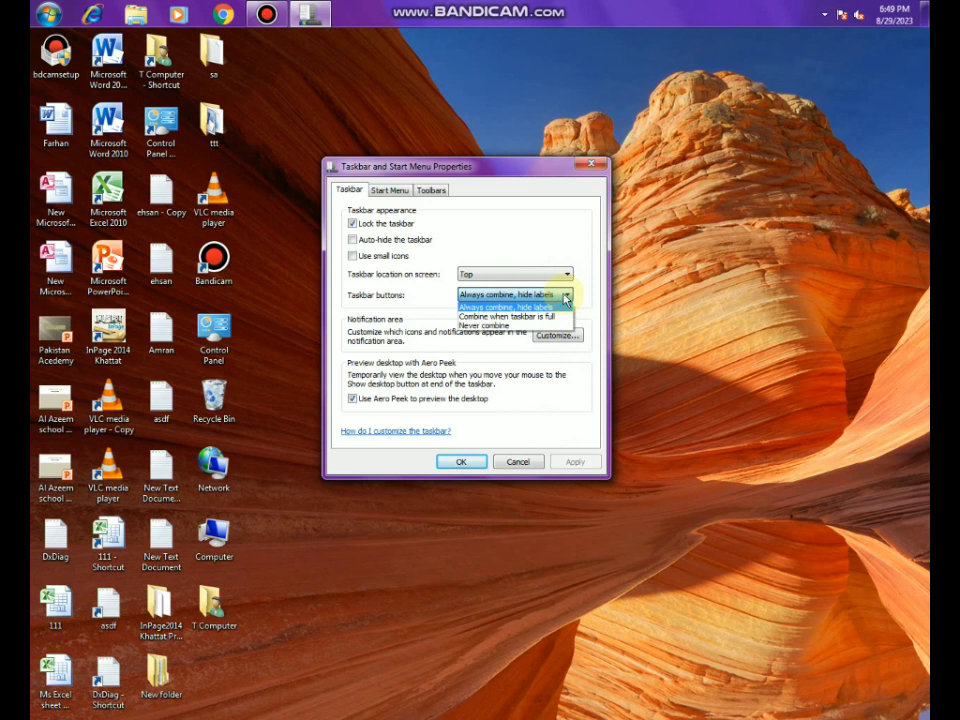
click(568, 277)
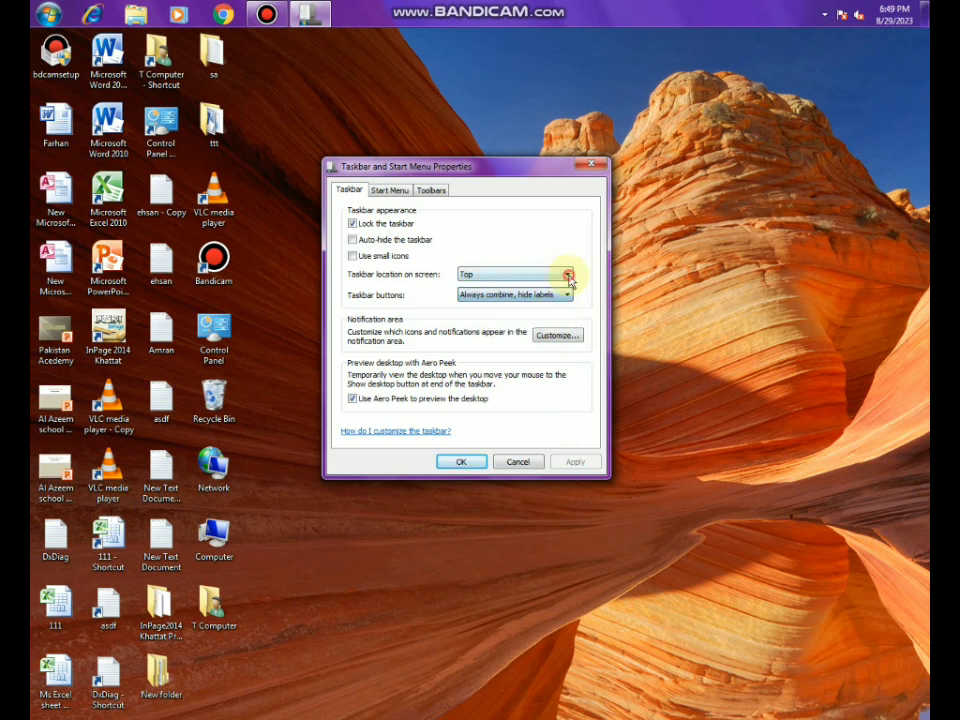
click(566, 277)
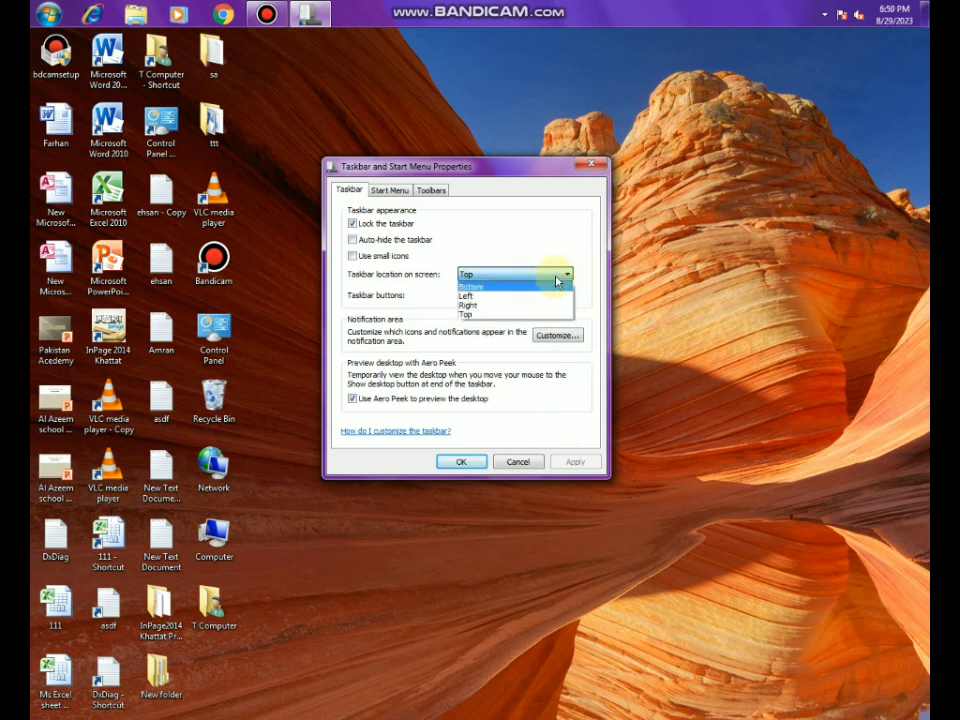
click(495, 287)
click(565, 462)
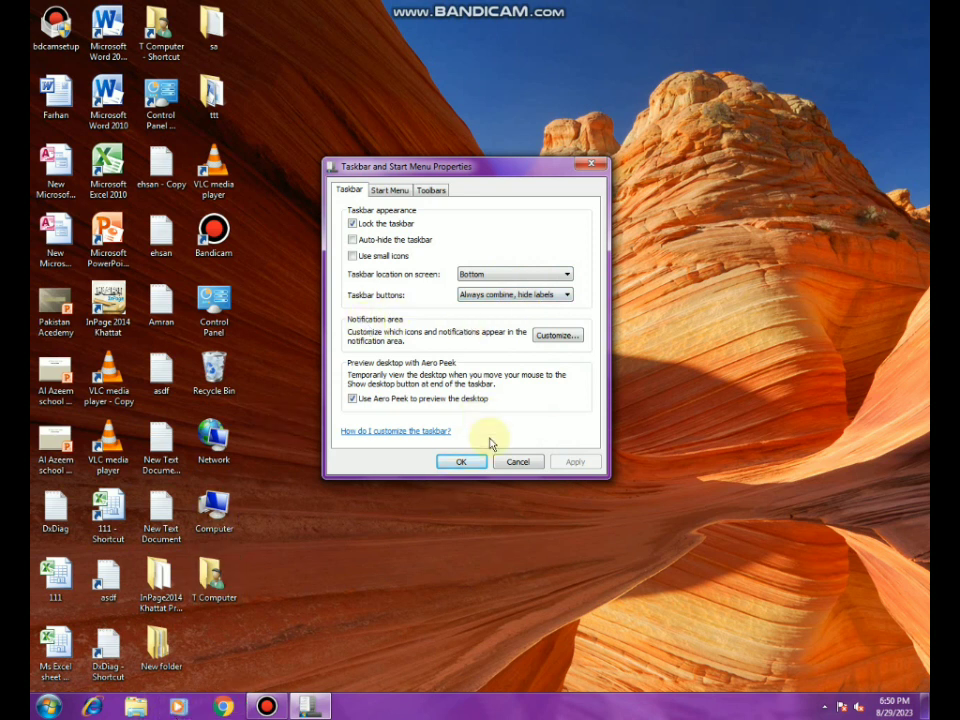
click(567, 296)
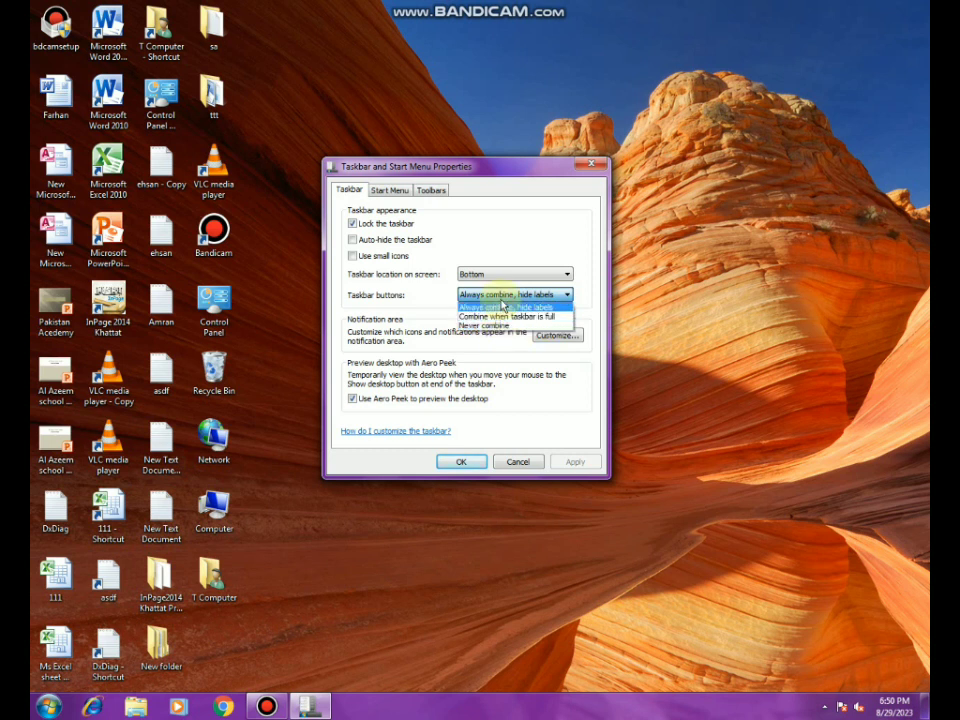
click(500, 306)
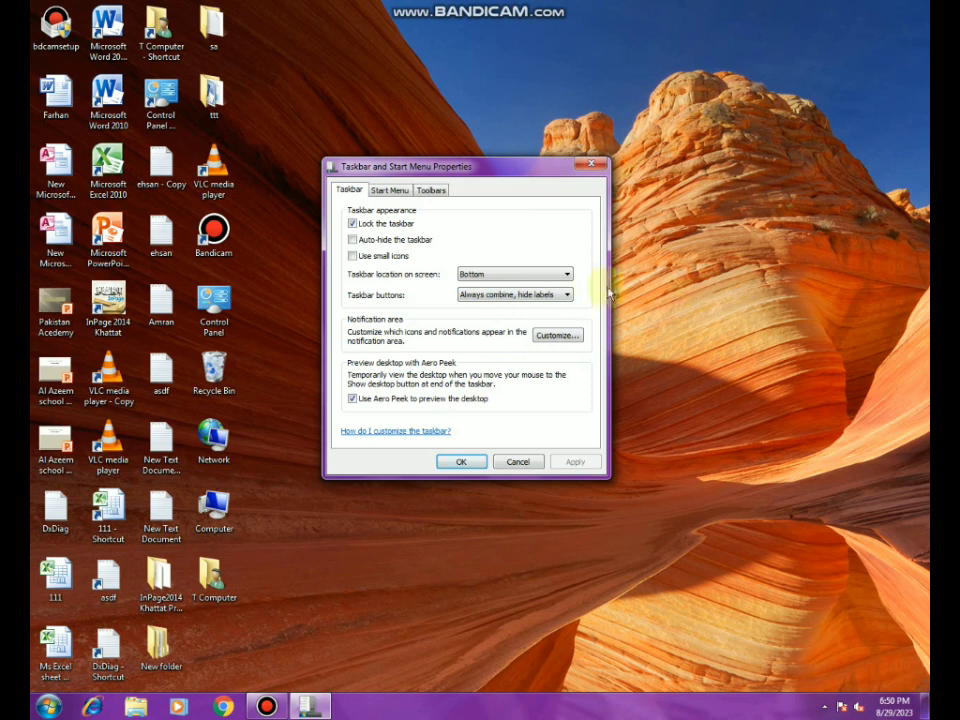
Open the notification area customization and set the Volume icon to Hide icon and notifications
click(548, 343)
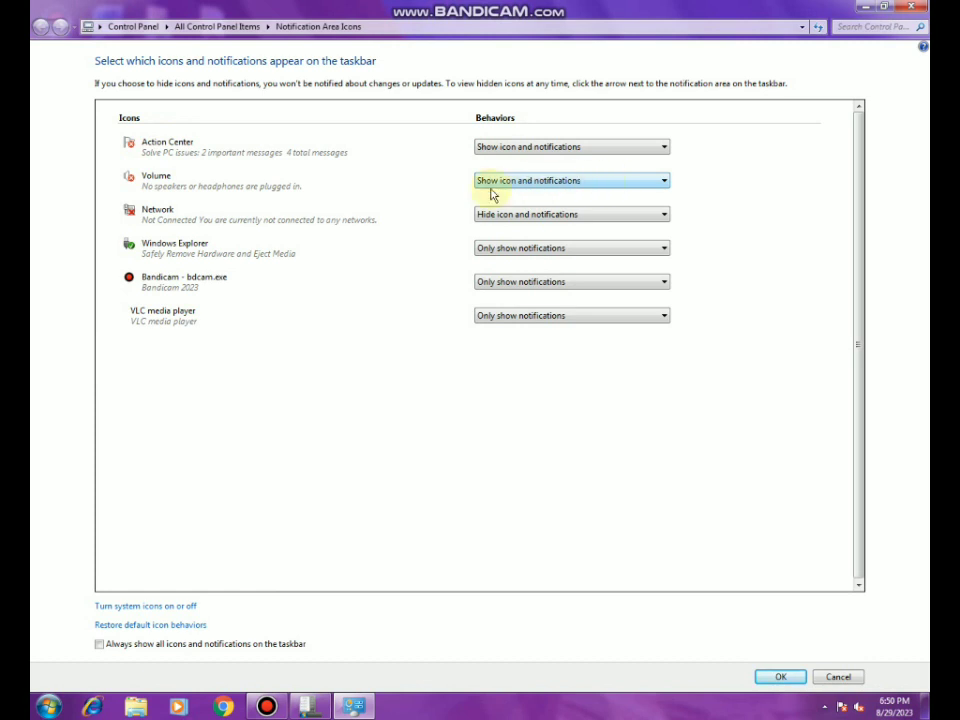
click(664, 183)
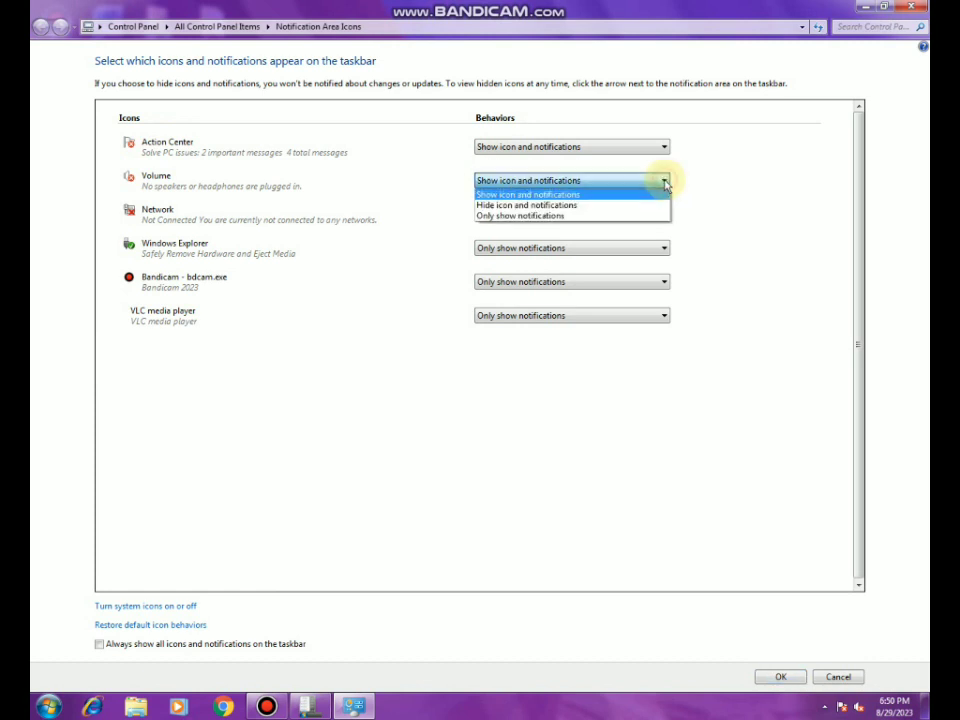
click(531, 205)
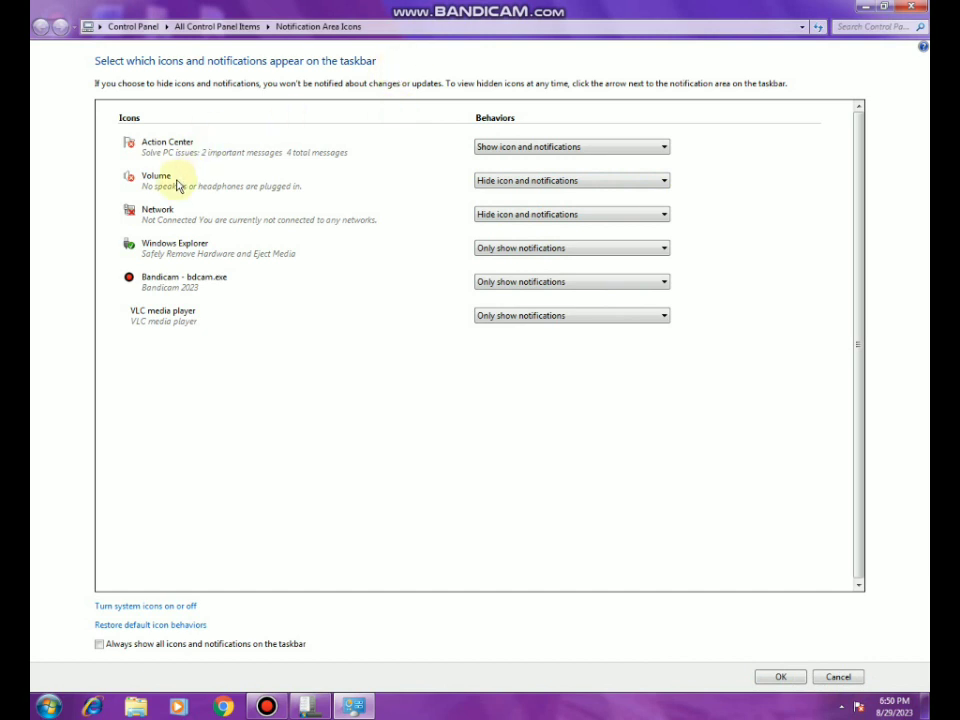
Set the Volume icon to Show icon and notifications and close the Notification Area Icons window
click(660, 184)
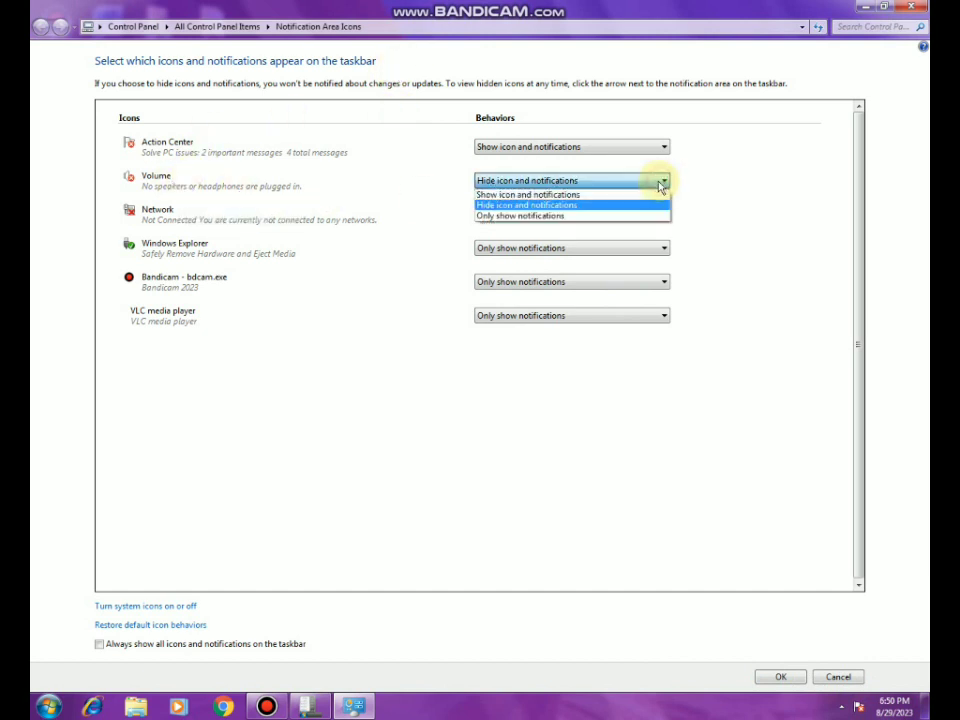
click(512, 196)
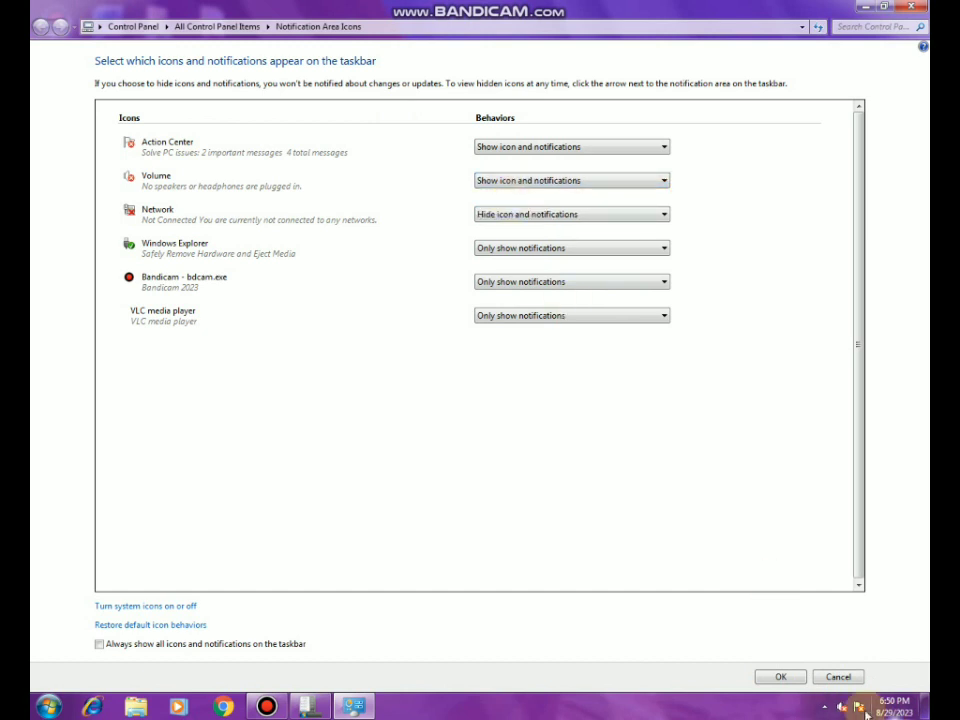
mouse_move(838, 712)
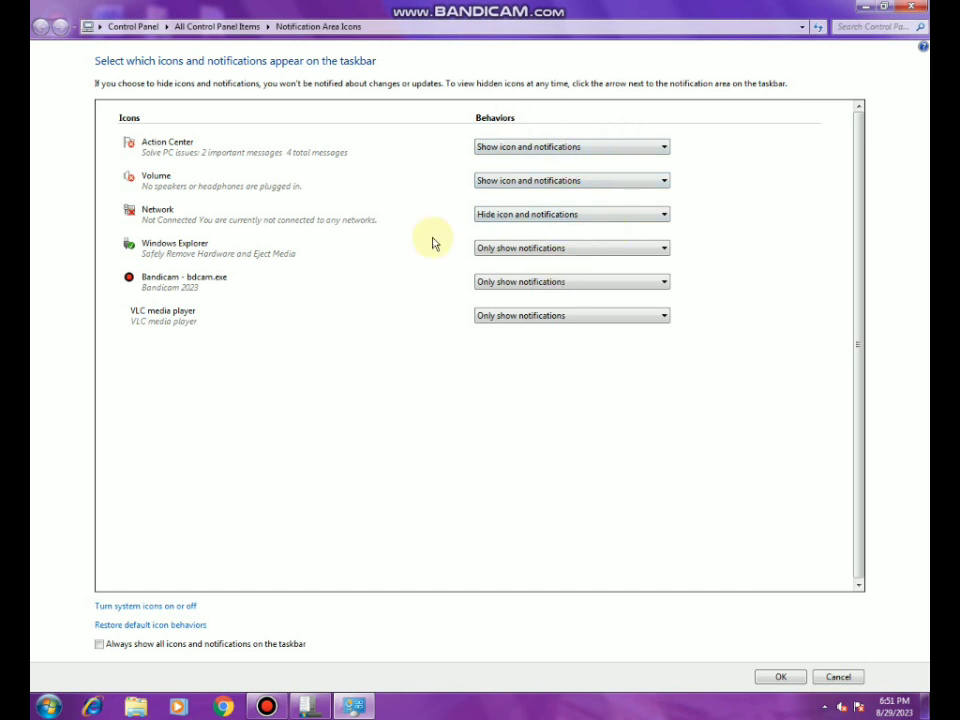
key(alt+F4)
drag(489, 167, 464, 197)
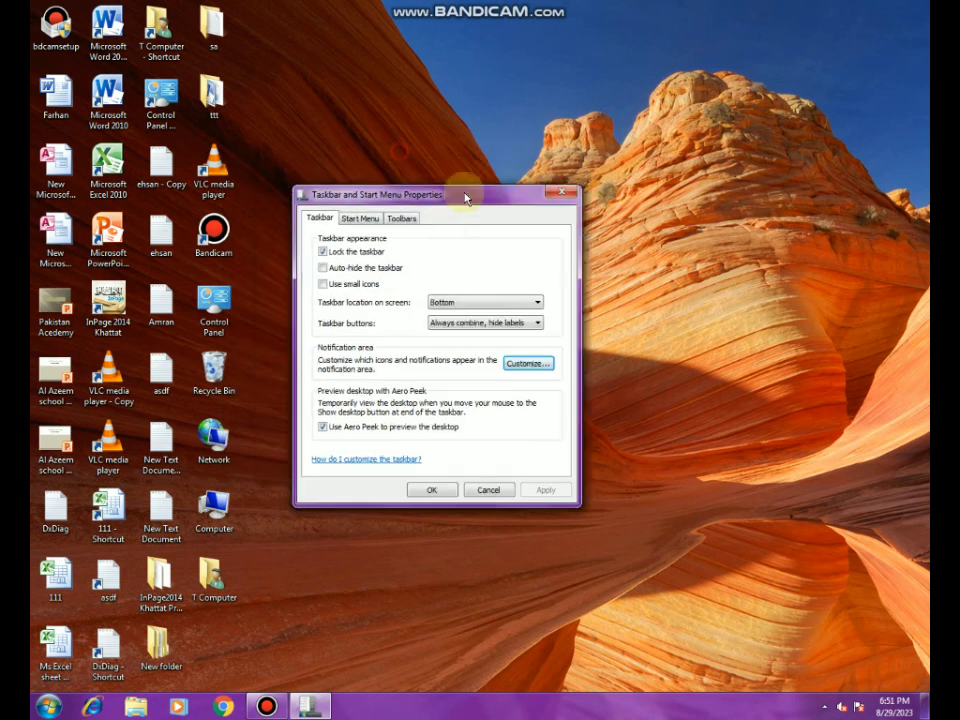
Set the Start menu's power button action to Restart, apply it, and check the power button in the Start menu
click(361, 220)
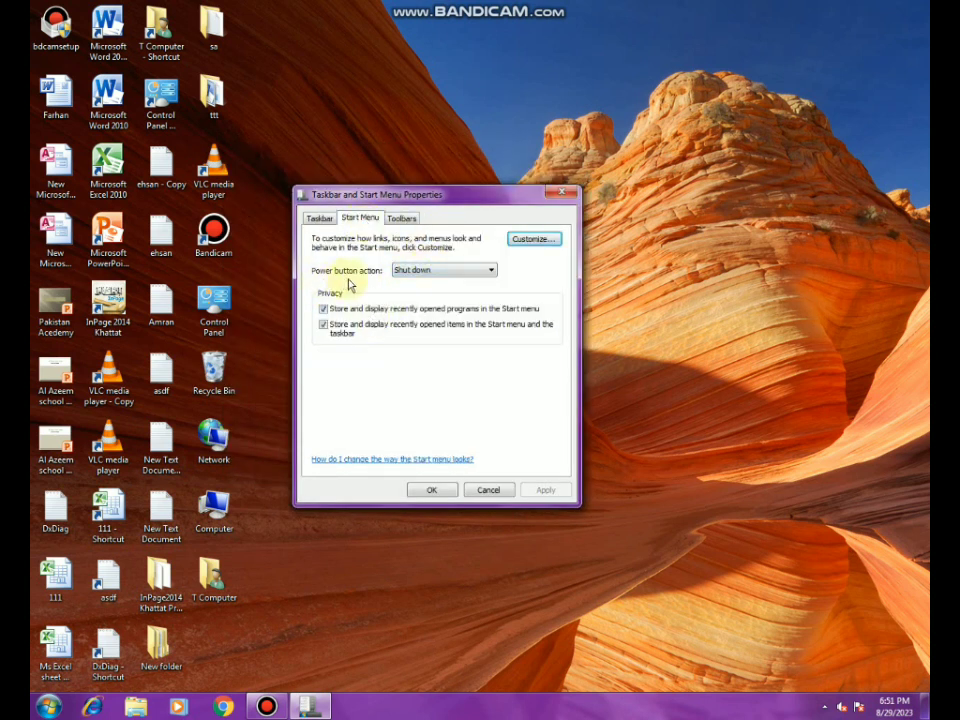
click(47, 707)
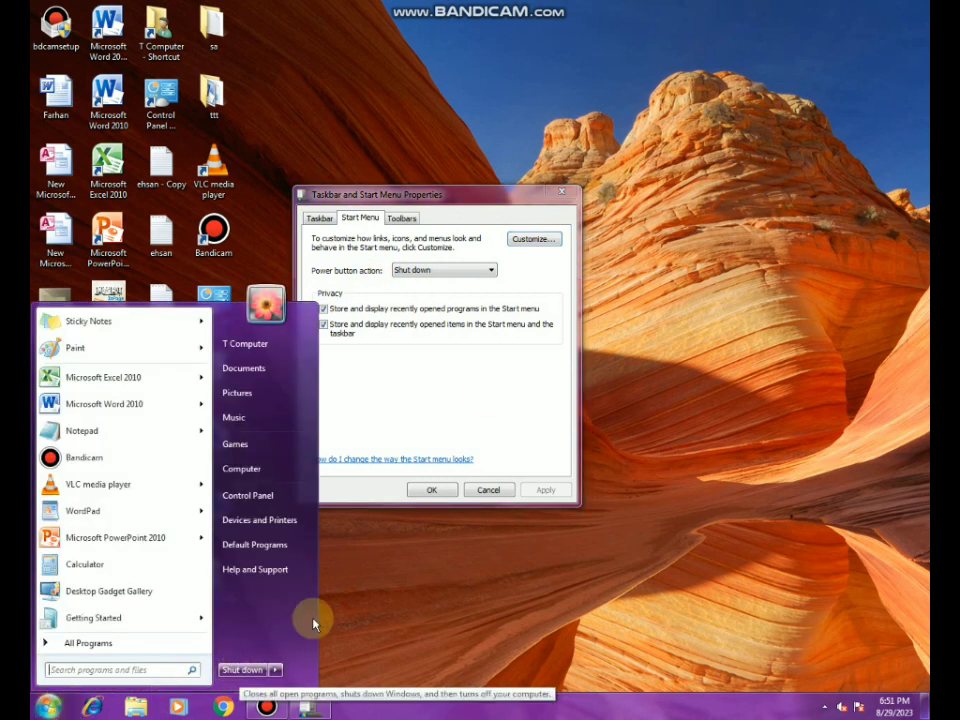
click(490, 271)
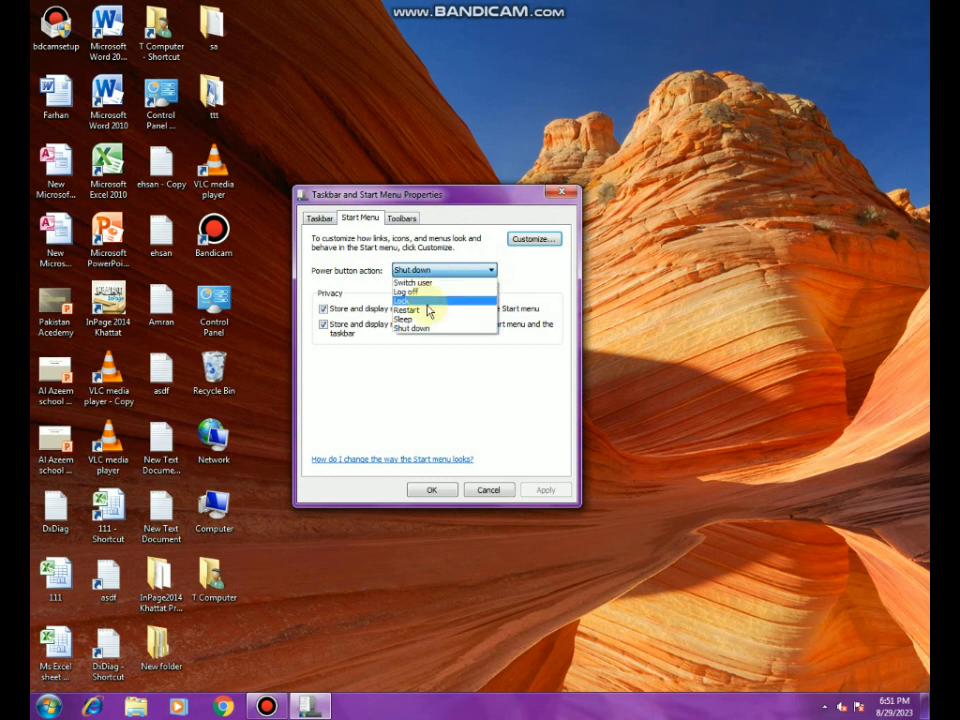
click(428, 310)
click(549, 492)
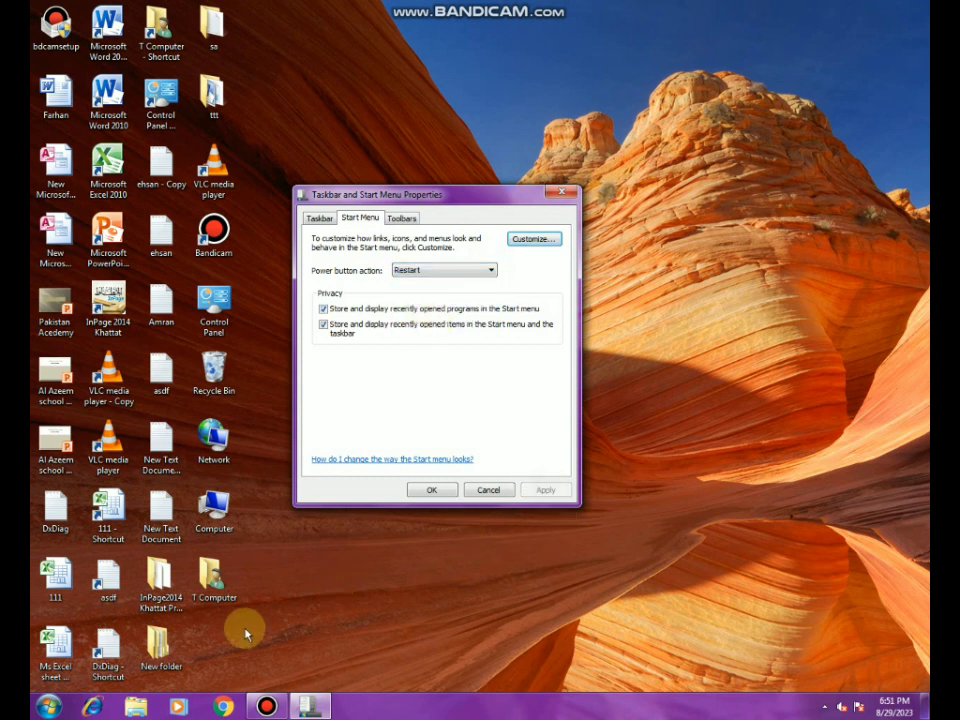
click(47, 706)
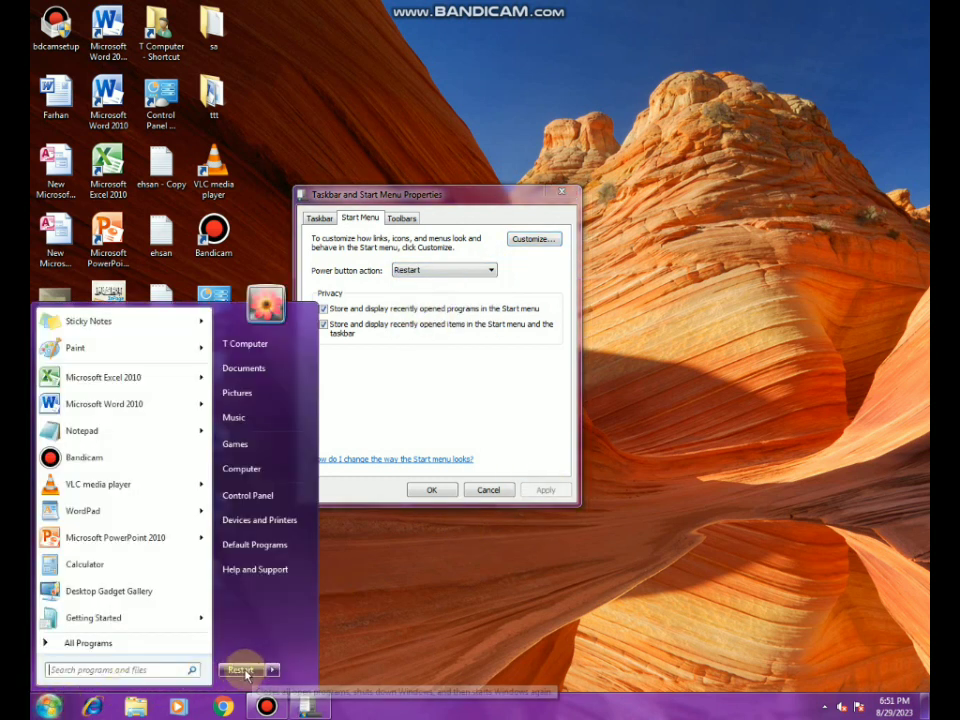
Set the Start menu's power button action to Shut down and apply the change
click(491, 273)
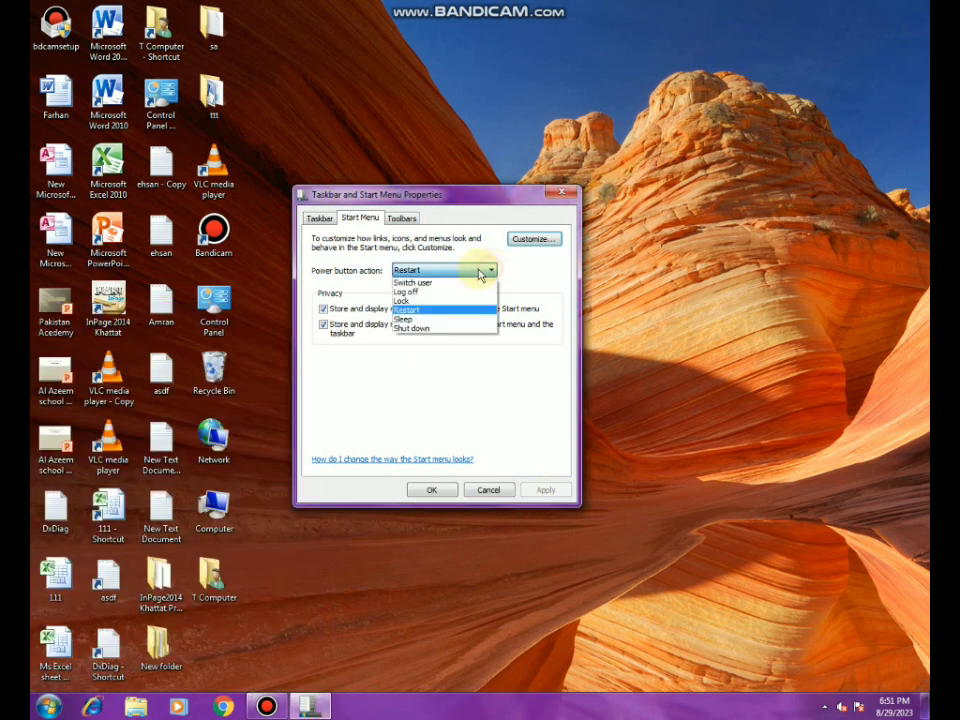
click(418, 328)
click(548, 491)
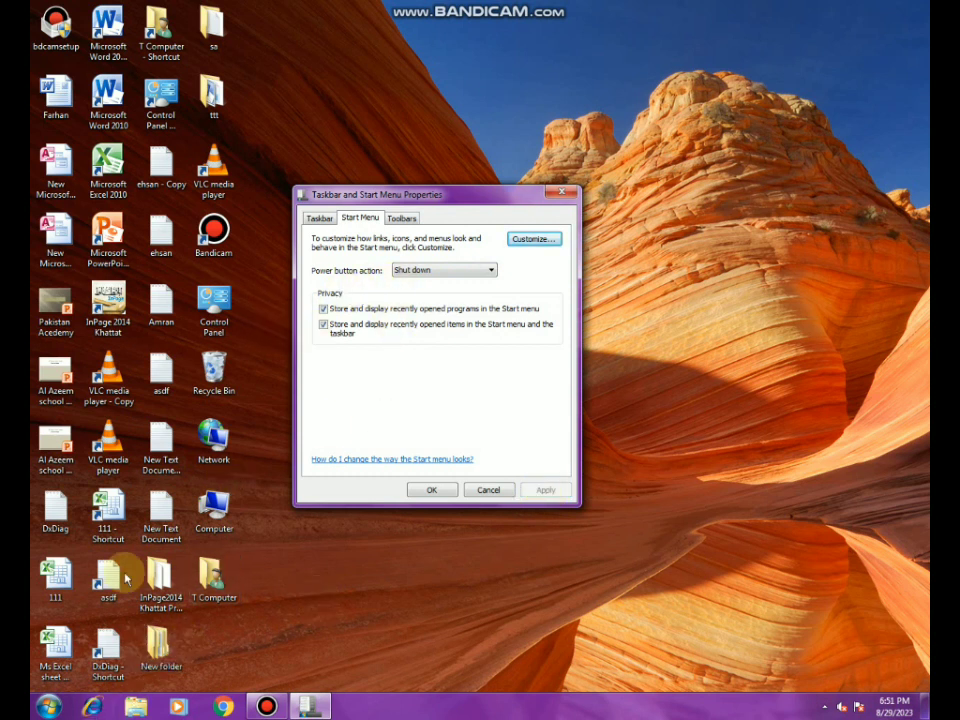
Add the Address, Links, Tablet PC Input Panel and Desktop toolbars to the taskbar and apply the change
click(413, 222)
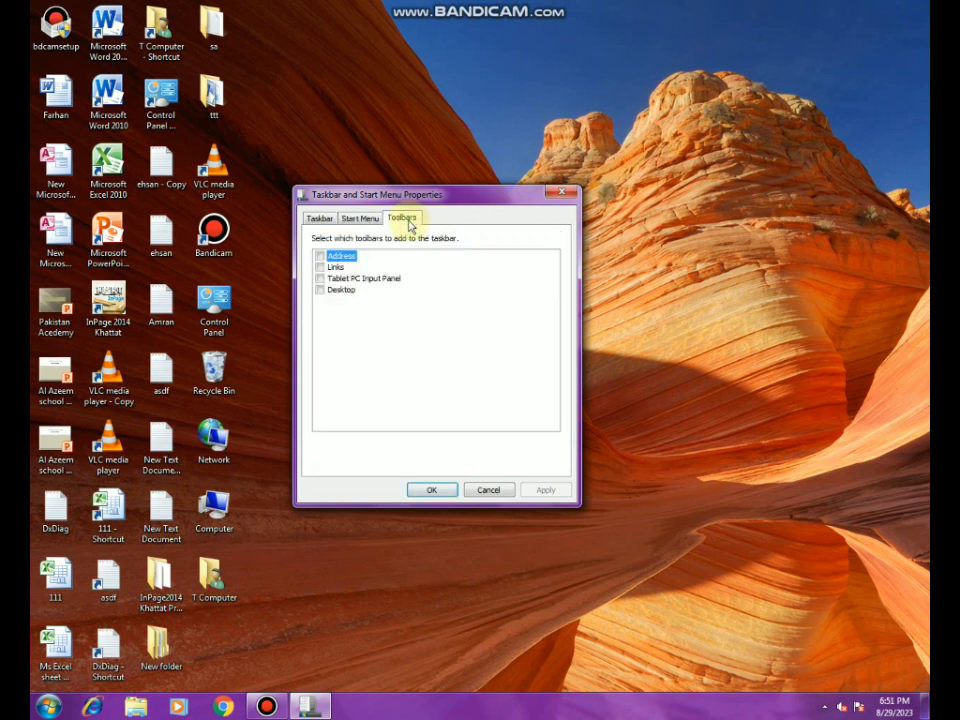
click(320, 256)
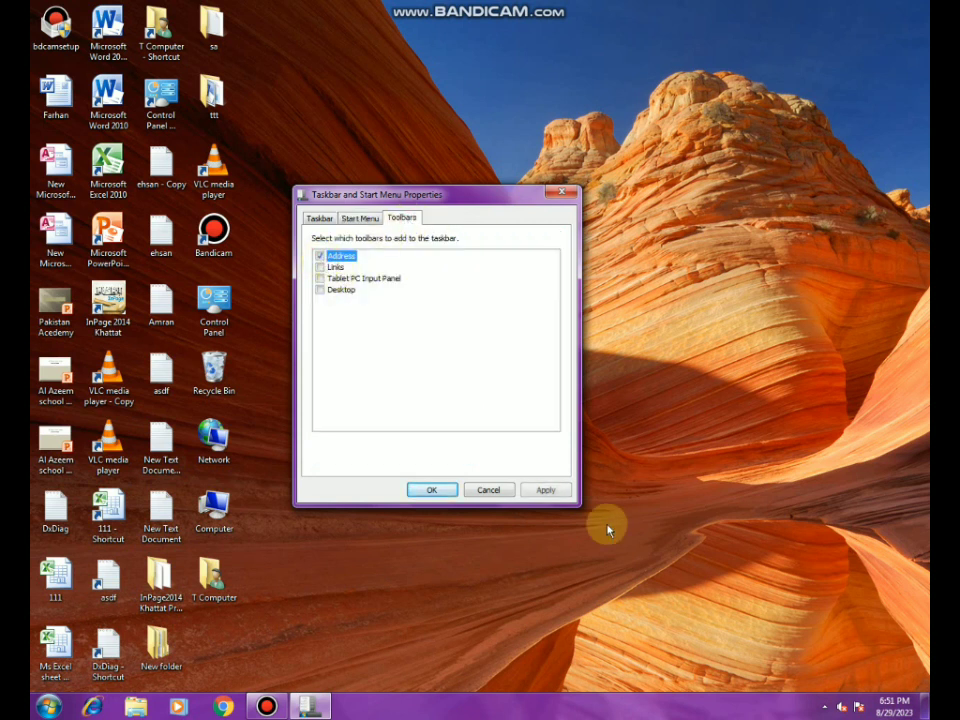
click(320, 267)
click(320, 279)
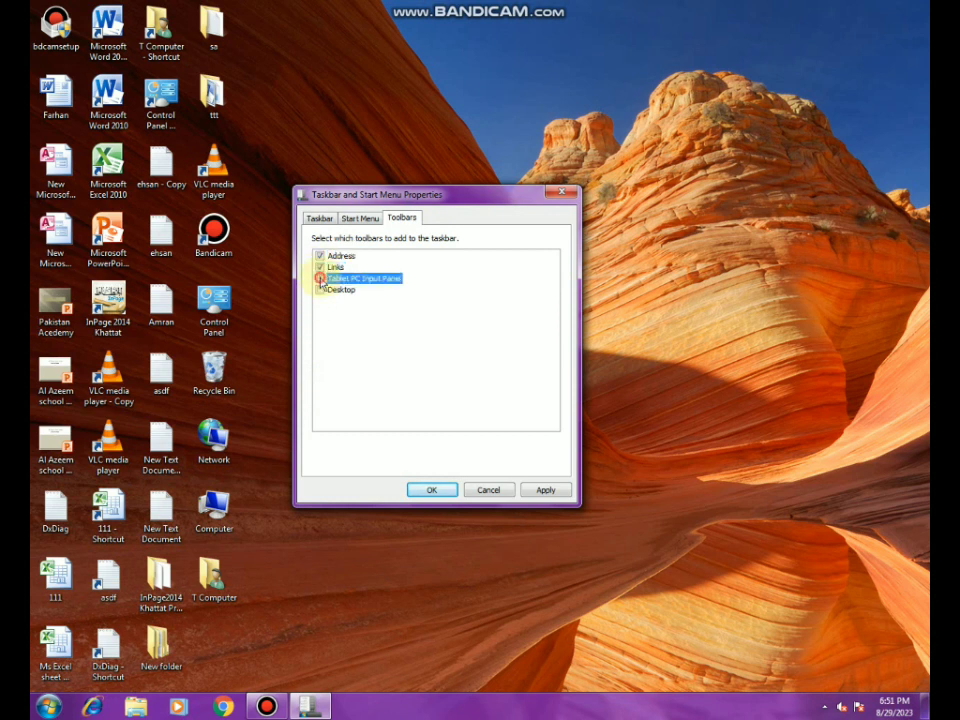
click(320, 290)
click(545, 489)
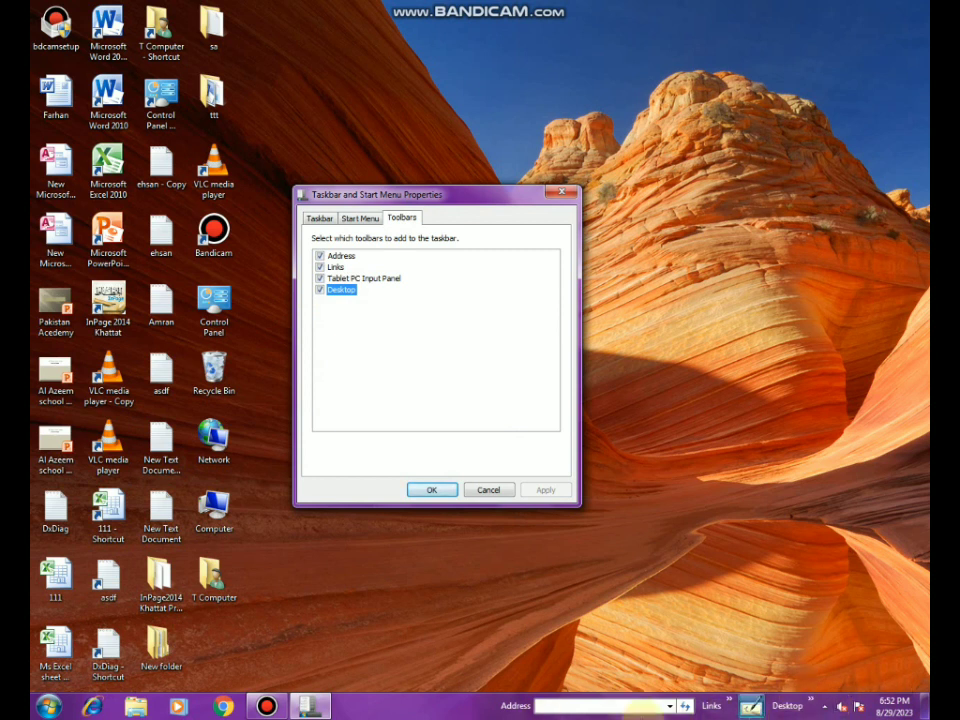
Remove the Address, Links, Tablet PC Input Panel and Desktop toolbars from the taskbar and apply the change
click(320, 256)
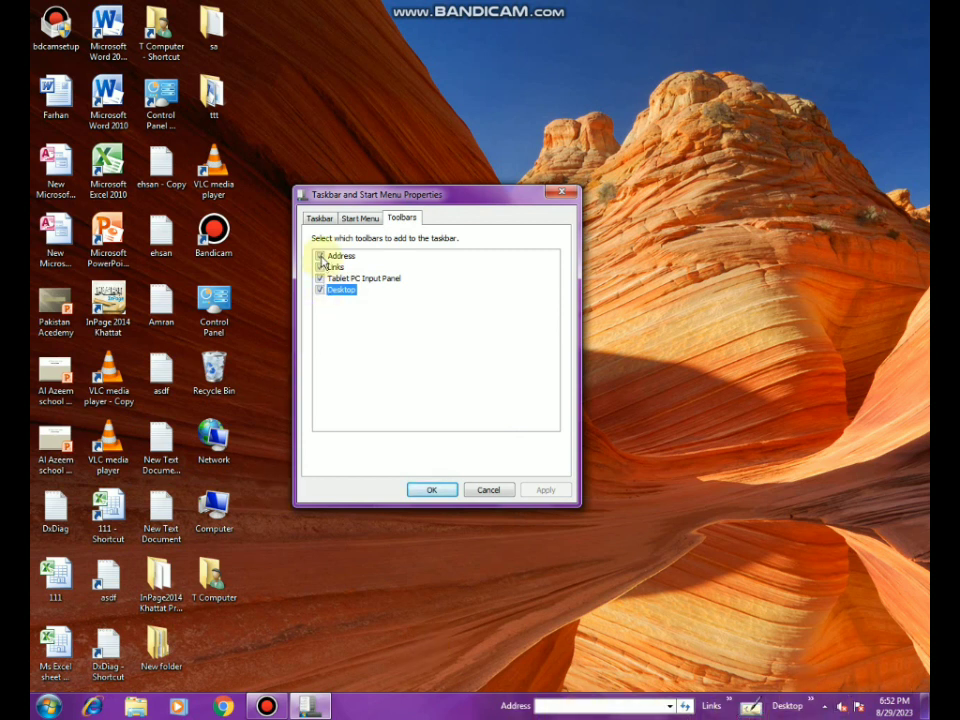
click(320, 257)
click(320, 267)
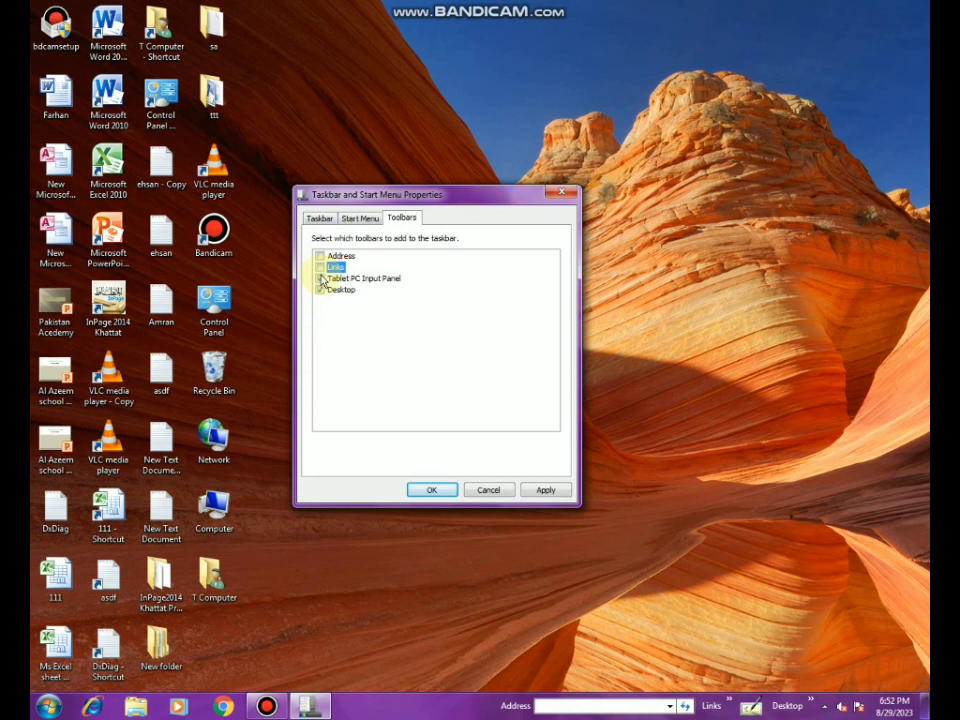
click(320, 279)
click(320, 290)
click(546, 490)
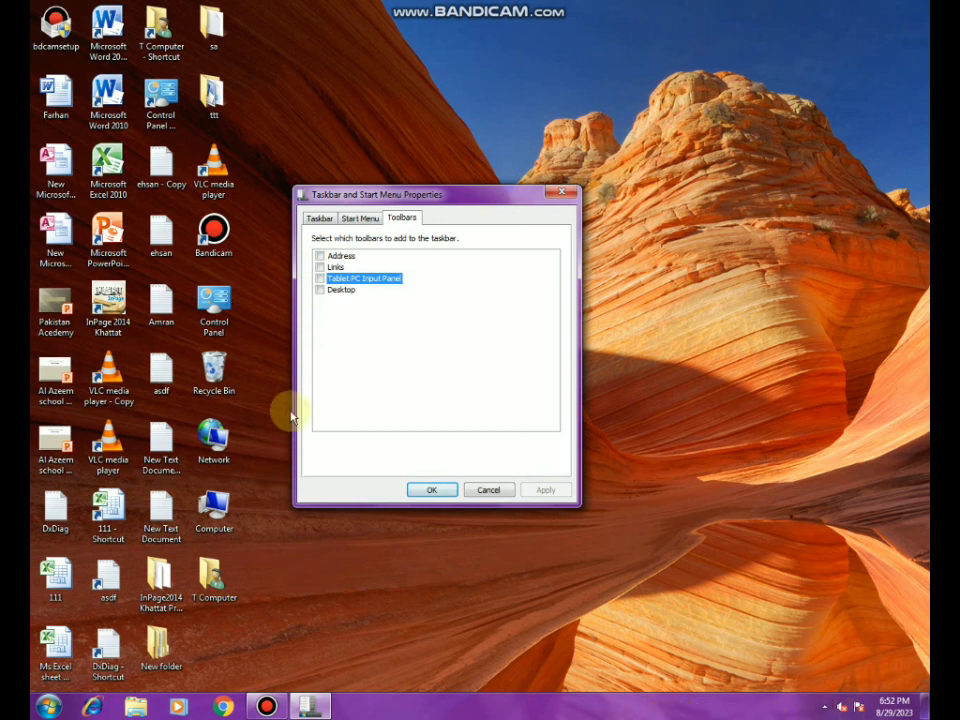
Review the Start Menu and Taskbar settings once more, moving the properties window slightly
click(319, 220)
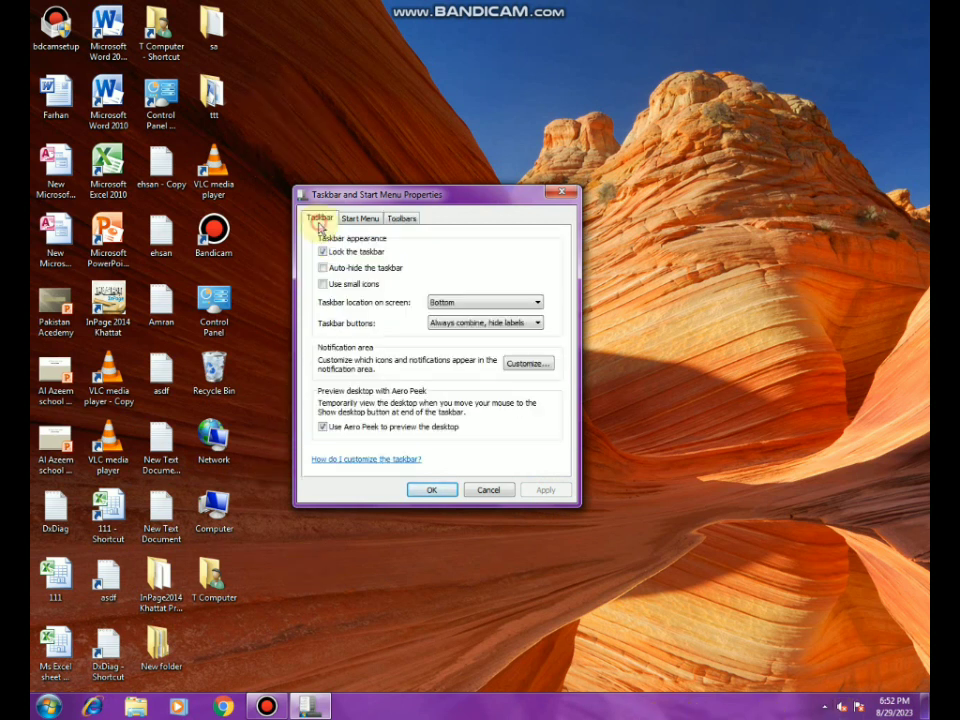
click(360, 218)
drag(456, 200, 478, 173)
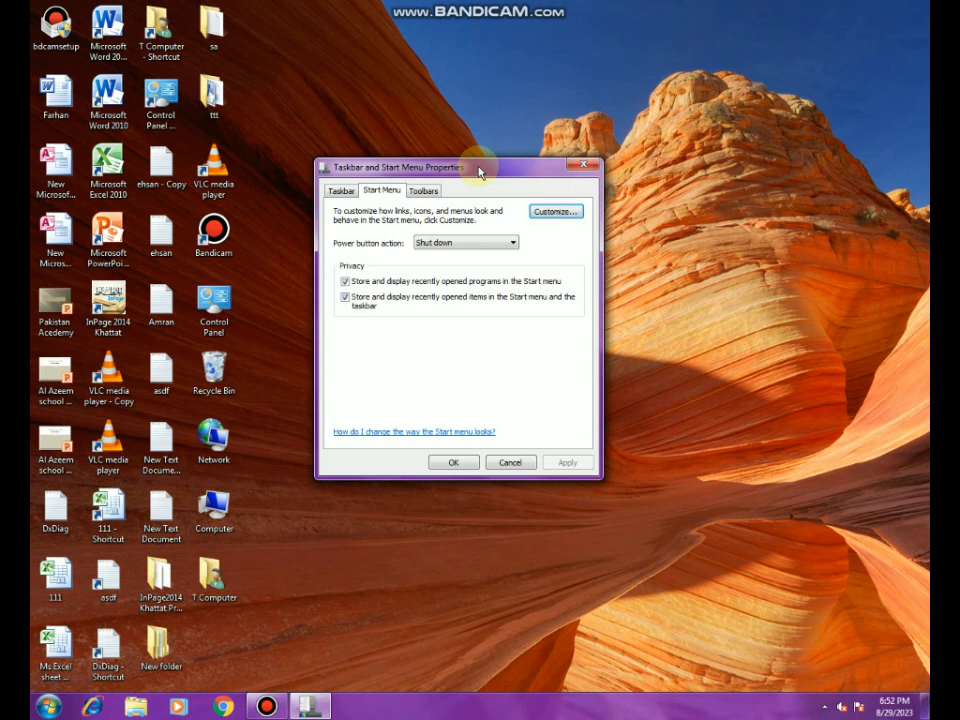
click(340, 192)
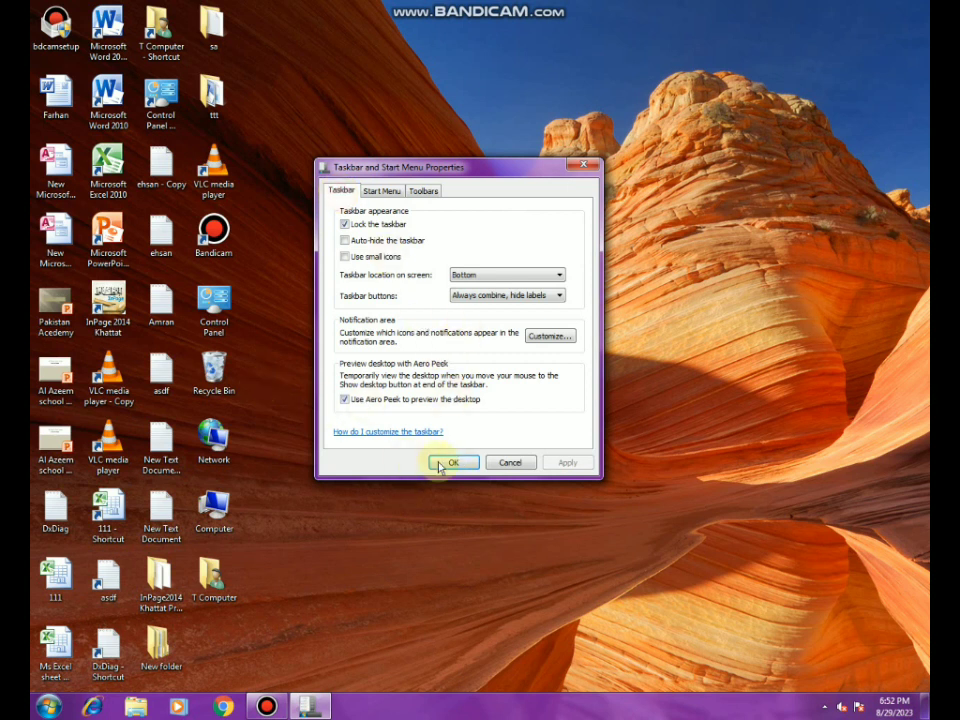